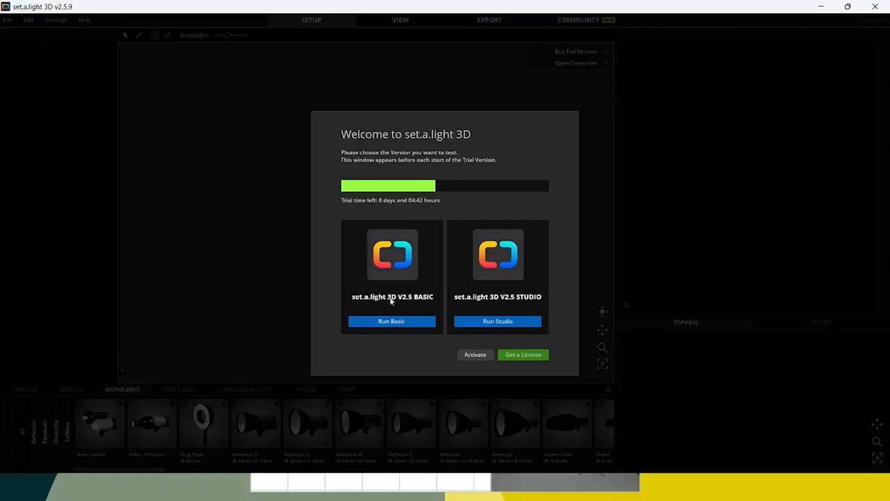
Step: Run the Basic trial version in a maximized window and start a new shooting in the Medium Room
mouse_move(847, 7)
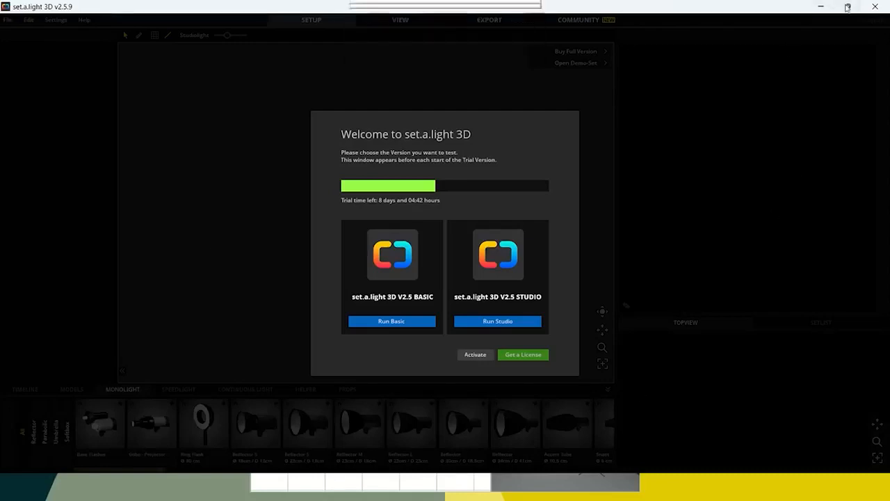
left_click(847, 7)
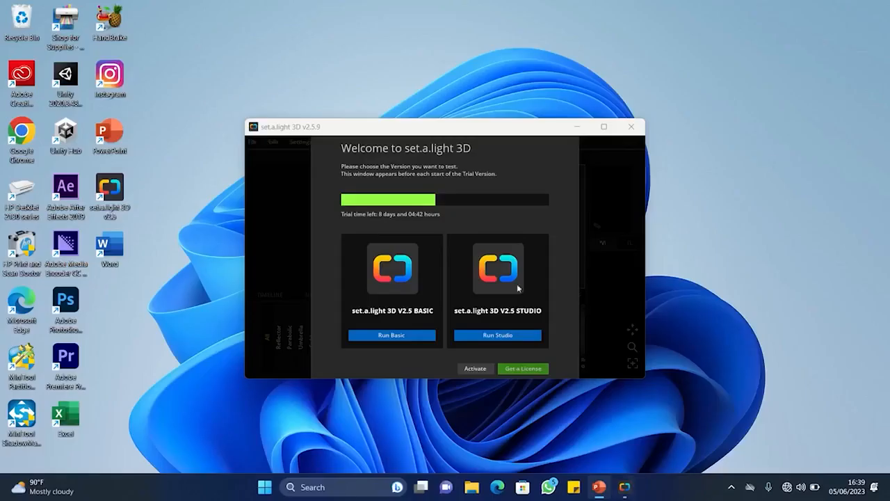
left_click(603, 126)
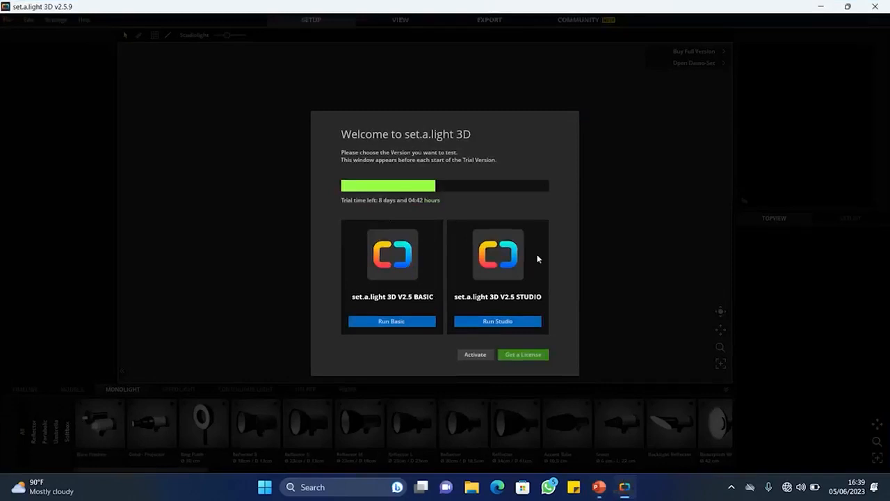
left_click(428, 321)
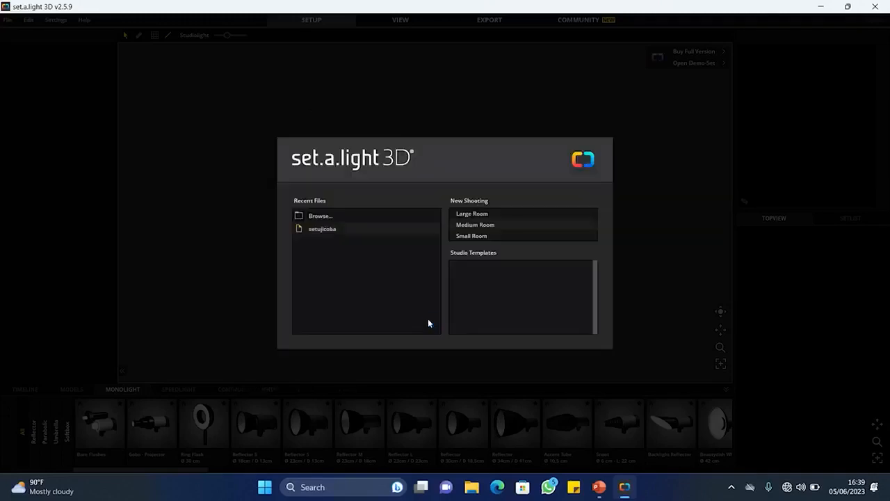
left_click(464, 226)
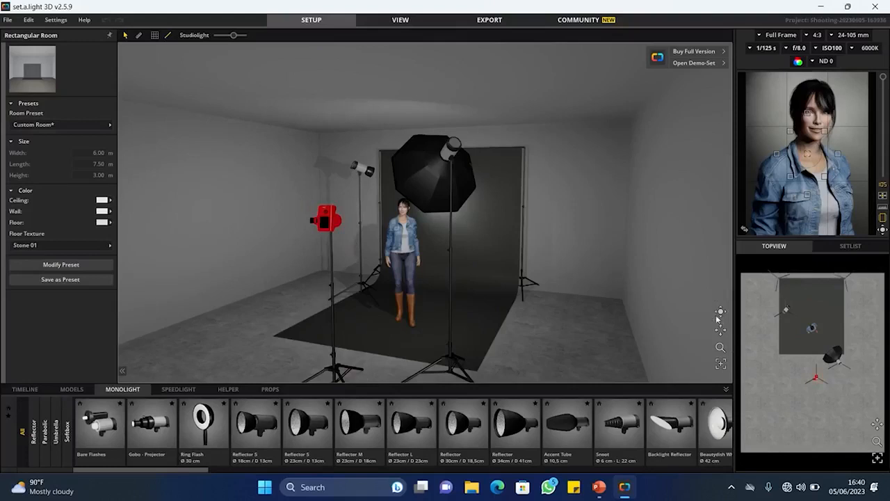
Step: View the studio set from behind the camera and enlarge the camera preview beside the 3D view
mouse_move(720, 319)
left_mouse_down()
mouse_move(744, 307)
mouse_move(721, 300)
mouse_move(723, 333)
mouse_move(736, 314)
left_mouse_up()
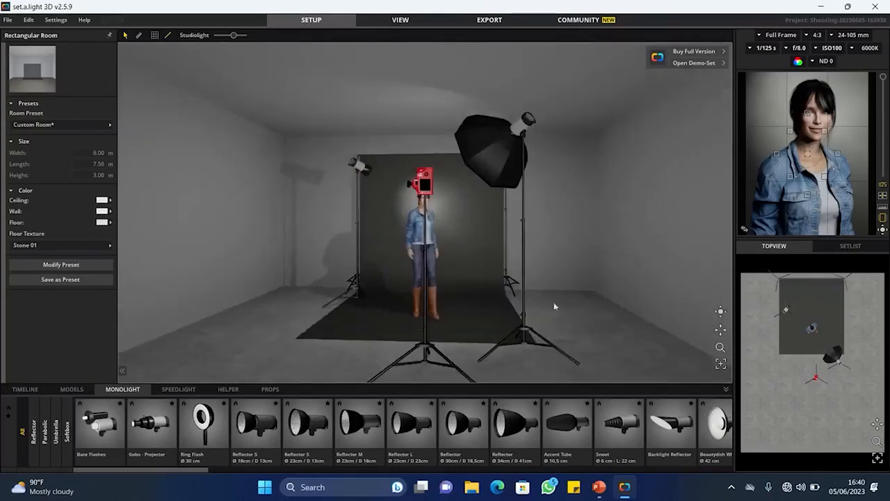
scroll(523, 286, "up", 4)
scroll(523, 285, "down", 3)
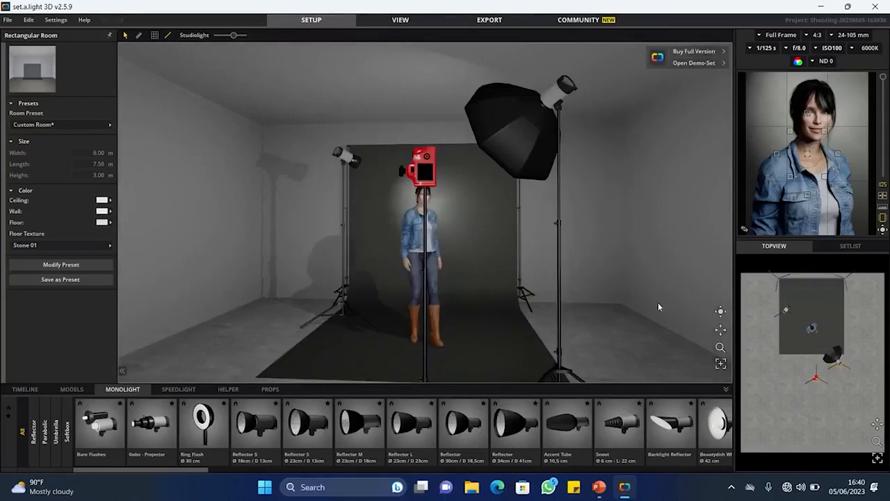
scroll(661, 300, "down", 3)
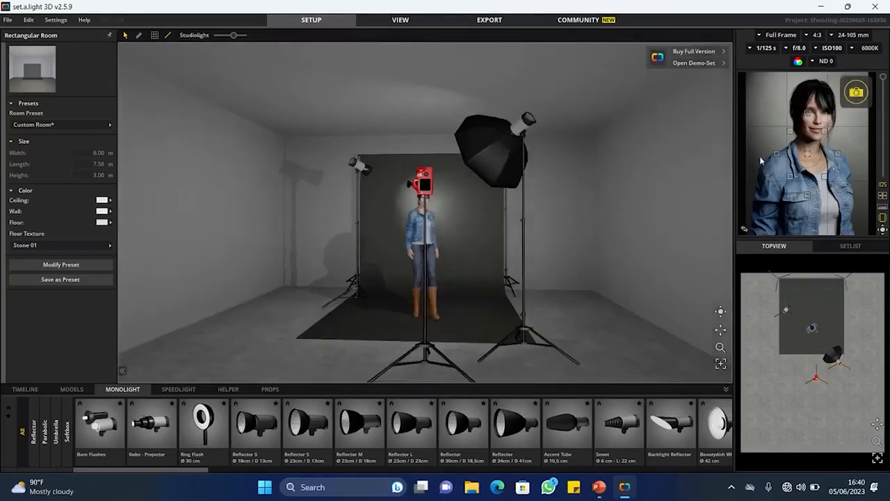
left_click_drag(735, 184, 626, 118)
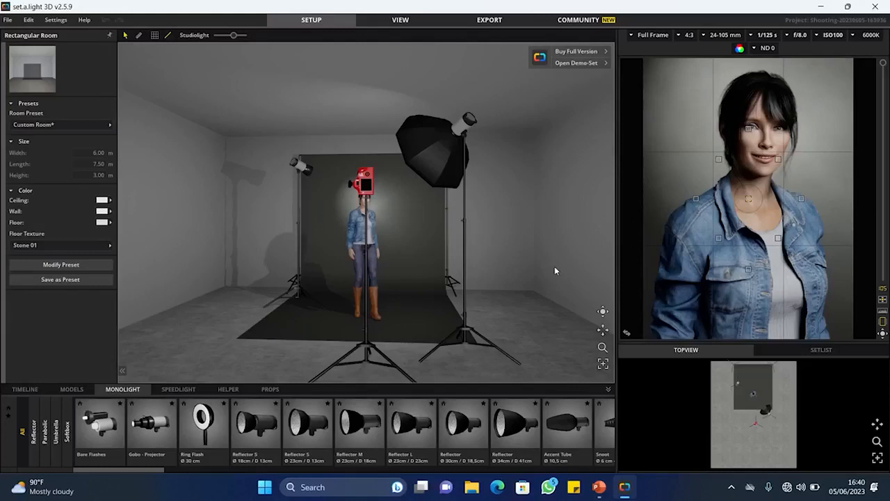
Step: Look through the timeline and the library categories for models, monolights, speedlights, helpers and props
left_click(28, 389)
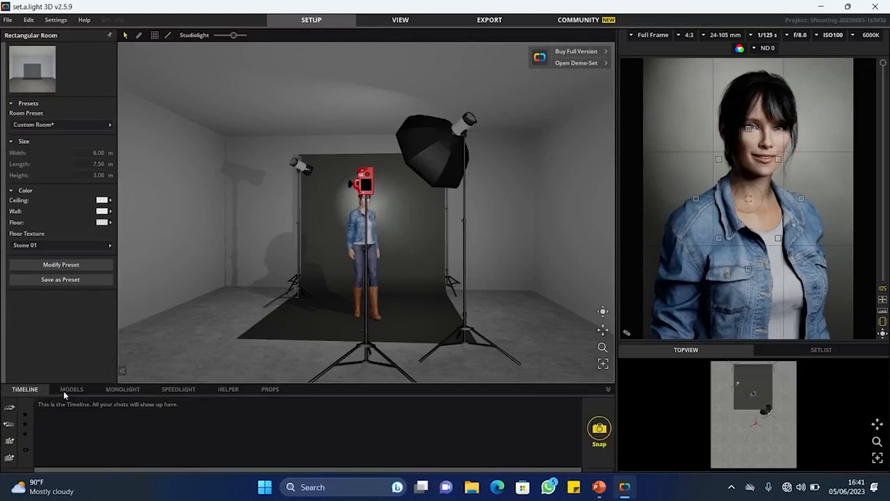
left_click(66, 391)
left_click(117, 390)
left_click(177, 389)
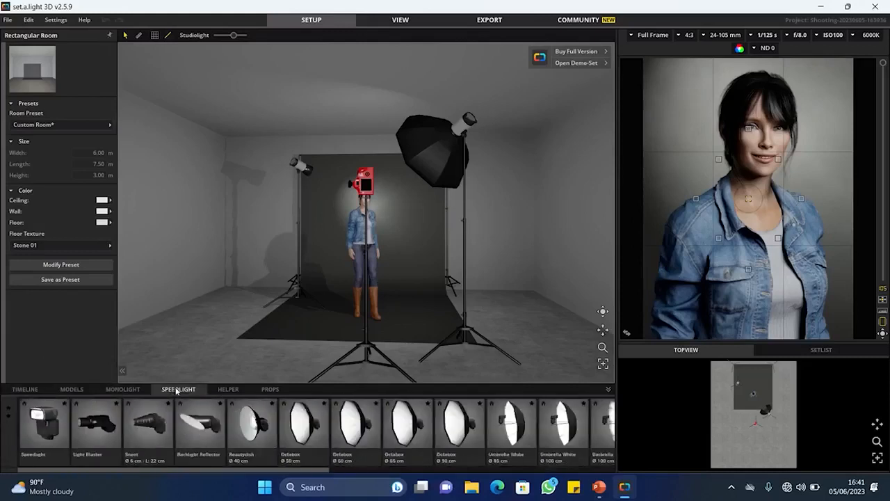
left_click(227, 391)
left_click(272, 390)
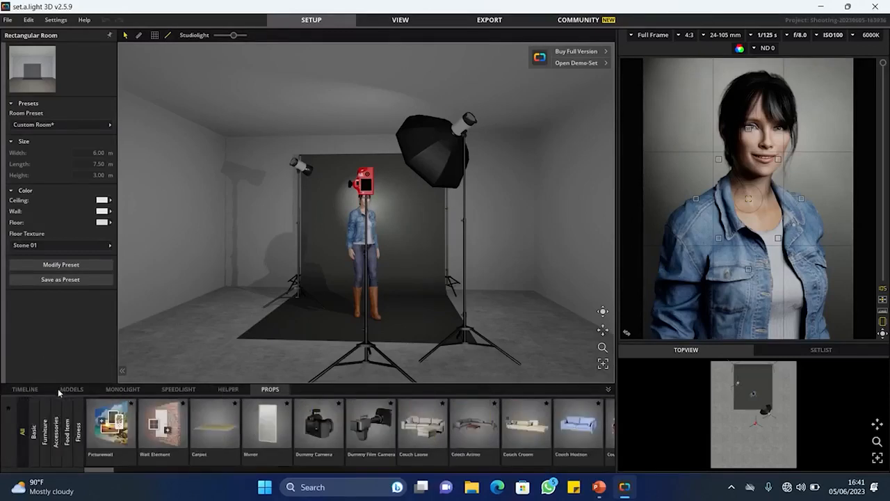
left_click(61, 390)
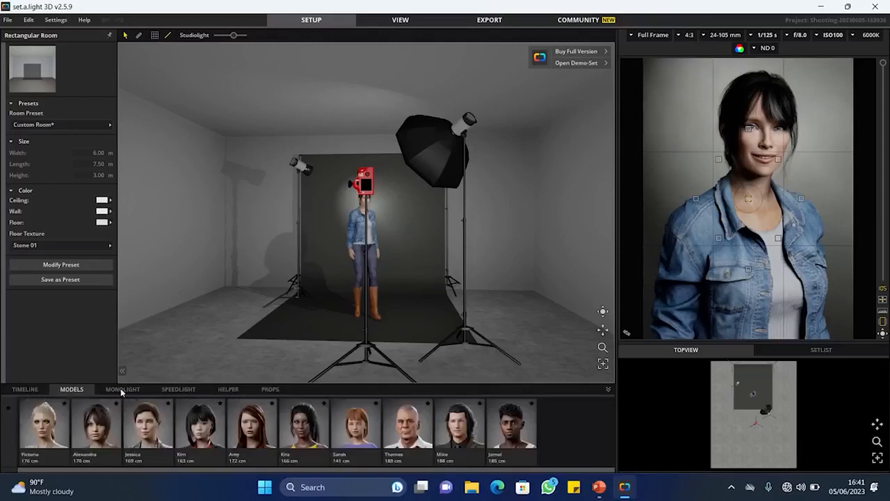
Step: Examine the monolight softboxes and umbrellas, the speedlights, the helper reflectors and backgrounds, and the available props
left_click(121, 390)
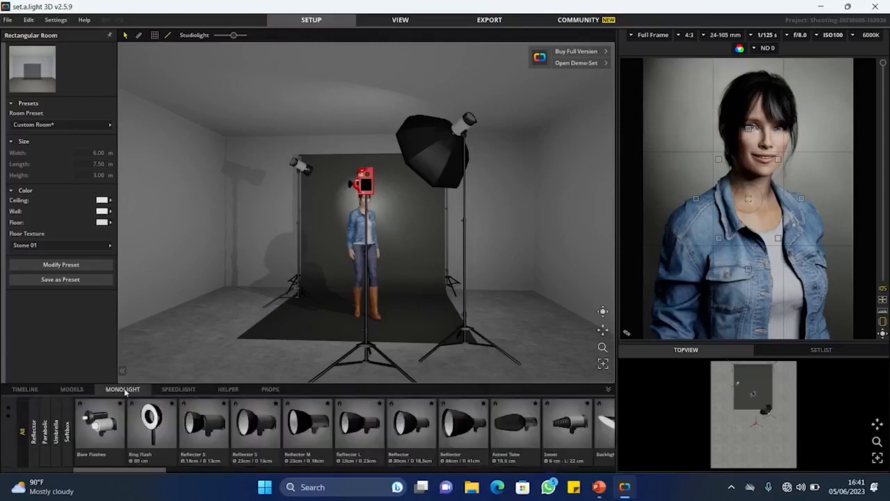
left_click(163, 390)
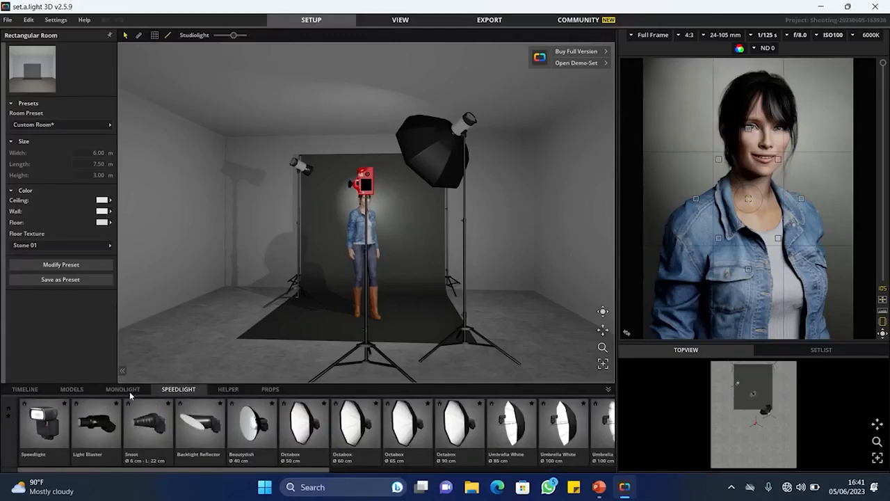
left_click(130, 394)
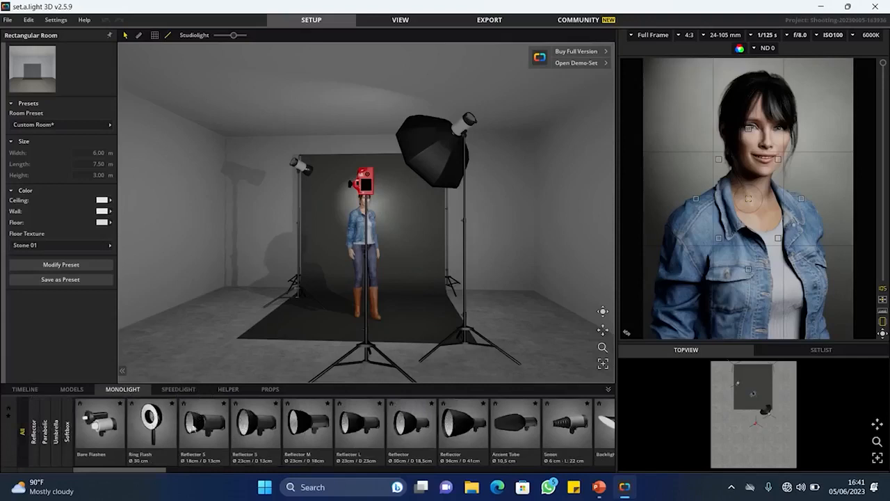
left_click(66, 435)
left_click(56, 438)
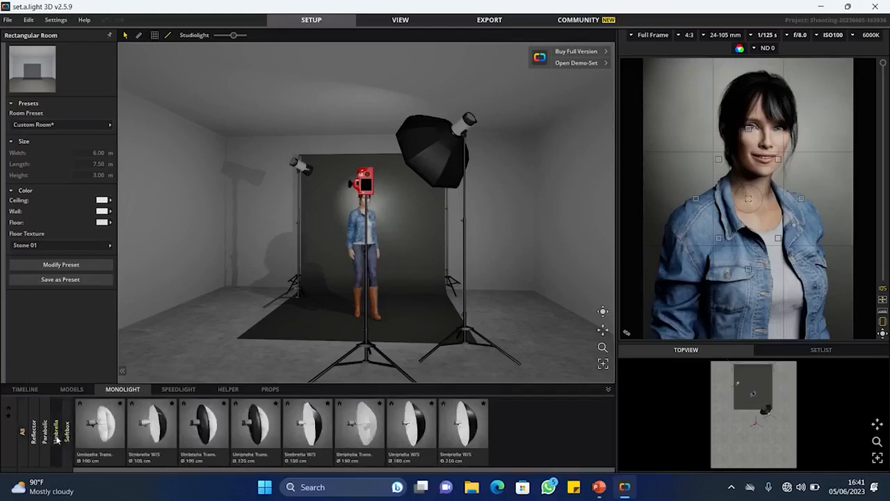
left_click(186, 390)
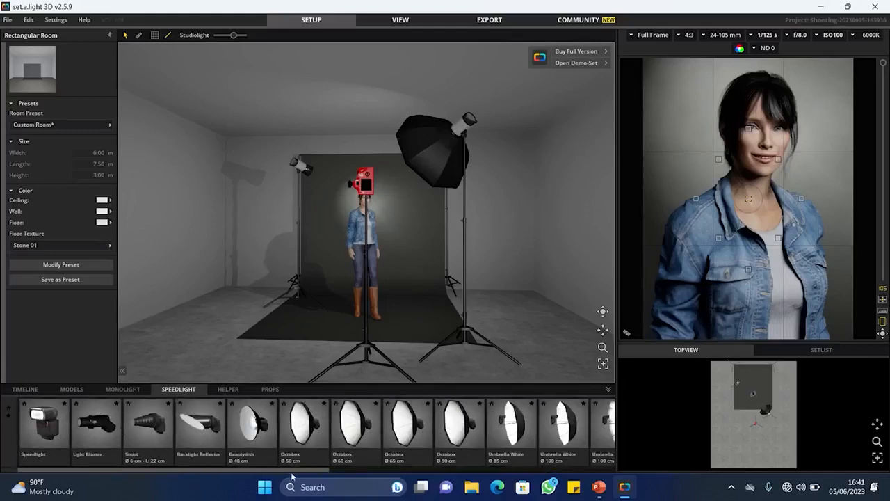
left_click(240, 390)
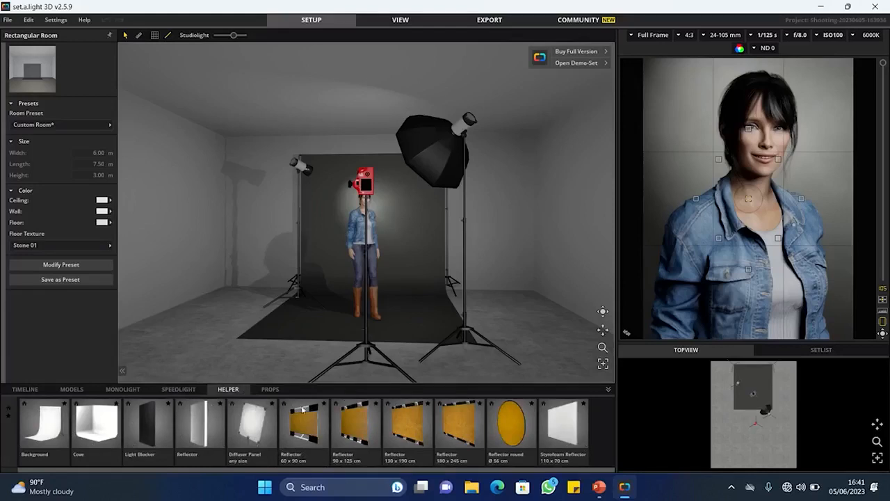
left_click(267, 389)
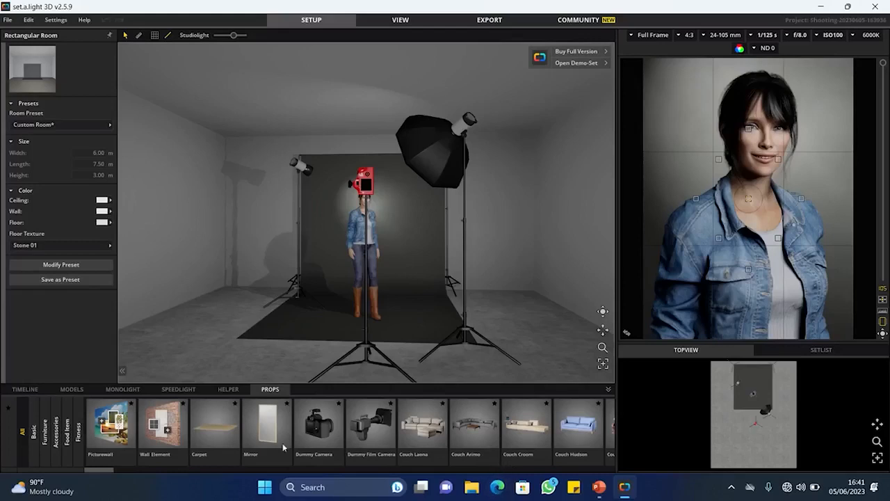
mouse_move(104, 473)
left_mouse_down()
mouse_move(236, 465)
mouse_move(100, 459)
left_mouse_up()
Step: Delete the large softbox light and the rear light on the other side of the model from the set
left_click_drag(601, 314, 582, 312)
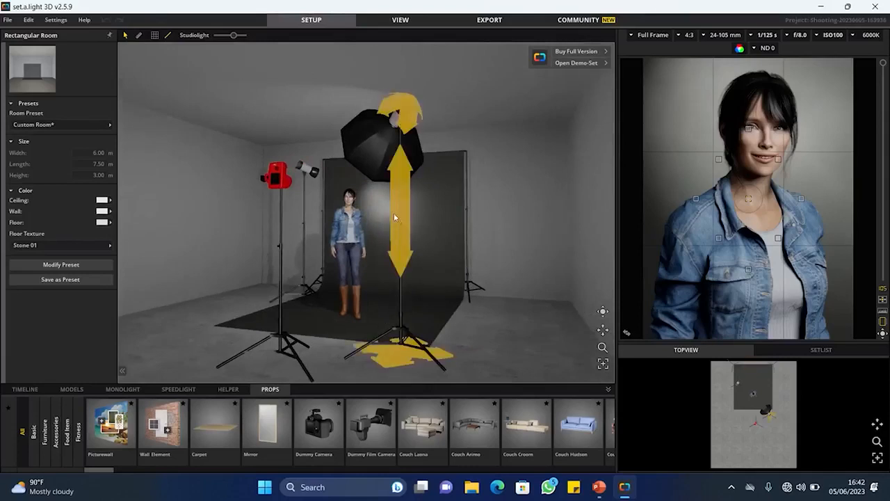
mouse_move(400, 241)
left_click(401, 255)
key("Delete")
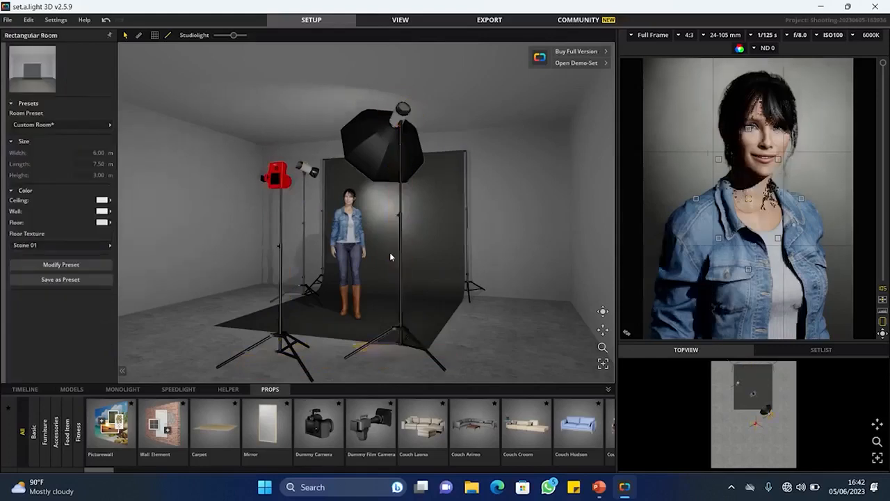
left_click(309, 242)
key("Delete")
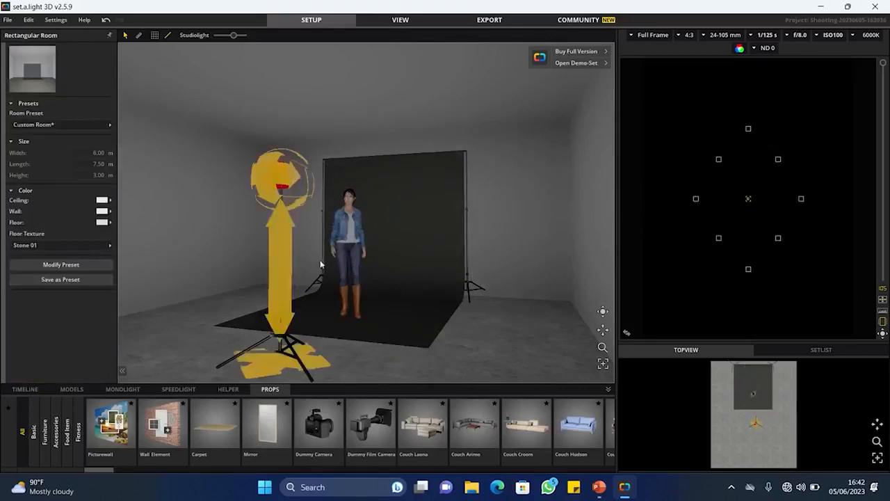
Step: Select the model standing on the dark backdrop and look over the hair and clothing style options
left_click_drag(603, 315, 631, 314)
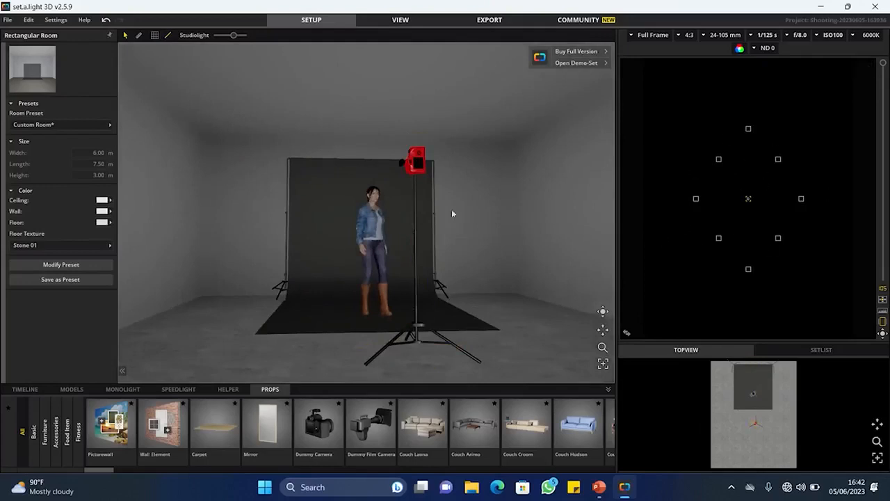
mouse_move(609, 321)
left_mouse_down()
mouse_move(606, 312)
mouse_move(603, 322)
left_mouse_up()
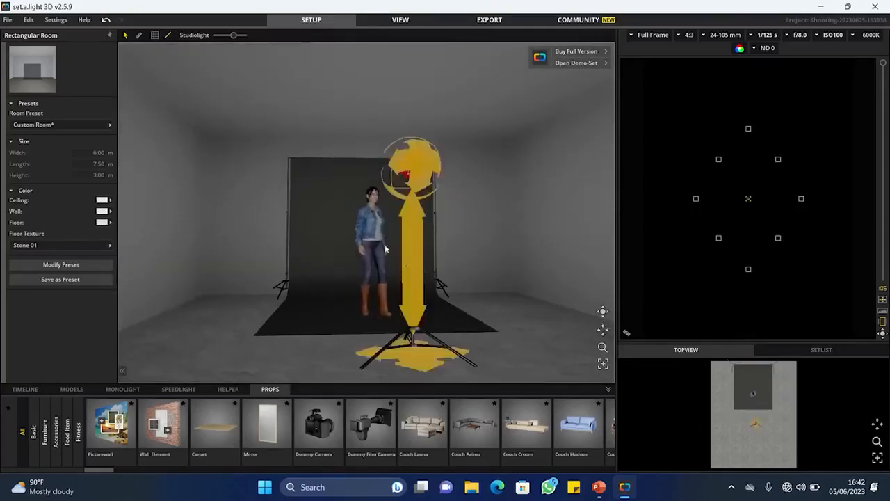
left_click(72, 393)
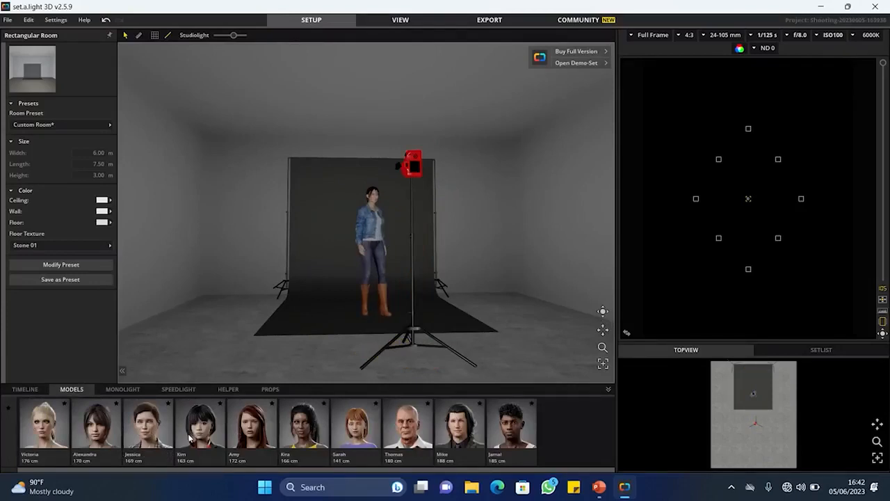
left_click(360, 240)
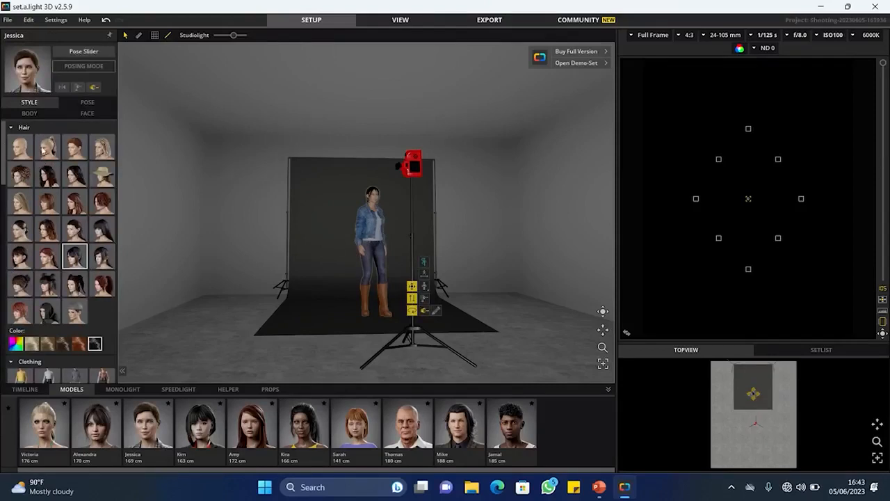
scroll(42, 254, "down", 3)
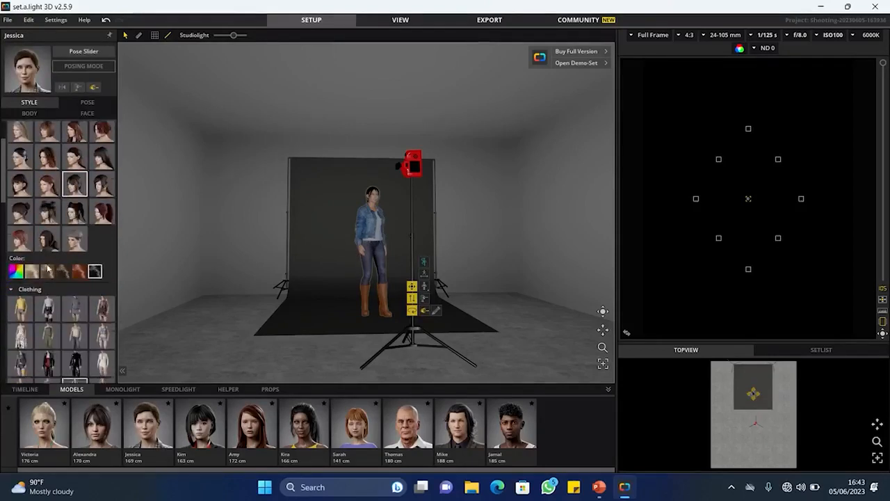
scroll(51, 268, "up", 3)
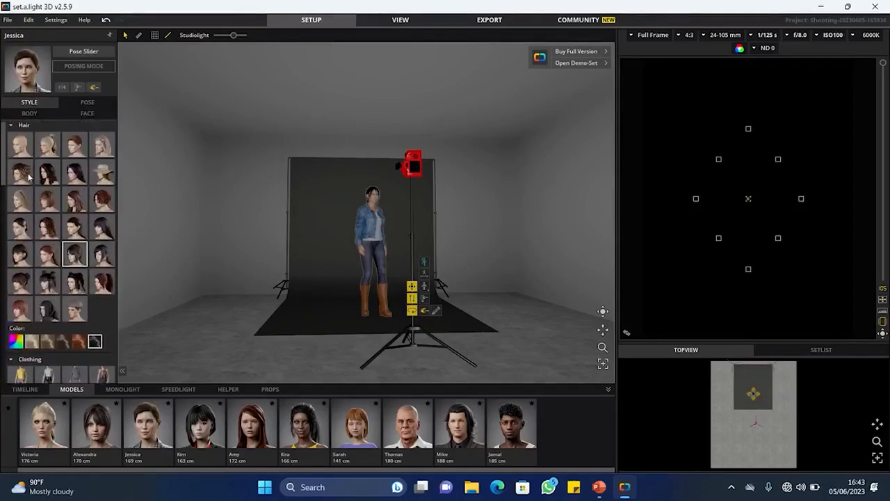
Step: Try two other hairstyles on the model and return to the original dark hairstyle
left_click(76, 203)
left_click(102, 203)
left_click(76, 258)
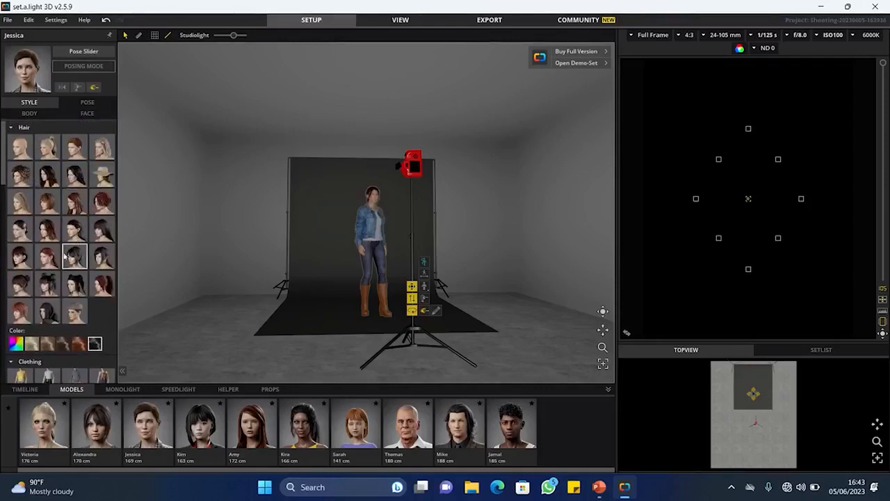
Step: Try several outfits on the model and dress her in the orange sweatshirt with blue pants
scroll(71, 258, "down", 2)
scroll(71, 259, "down", 3)
scroll(78, 228, "down", 3)
scroll(89, 244, "down", 2)
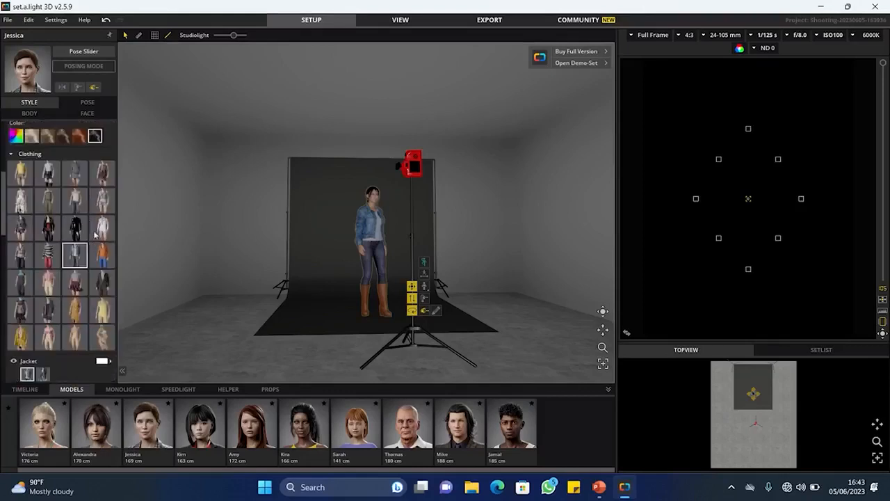
left_click(102, 231)
left_click(103, 256)
left_click(103, 284)
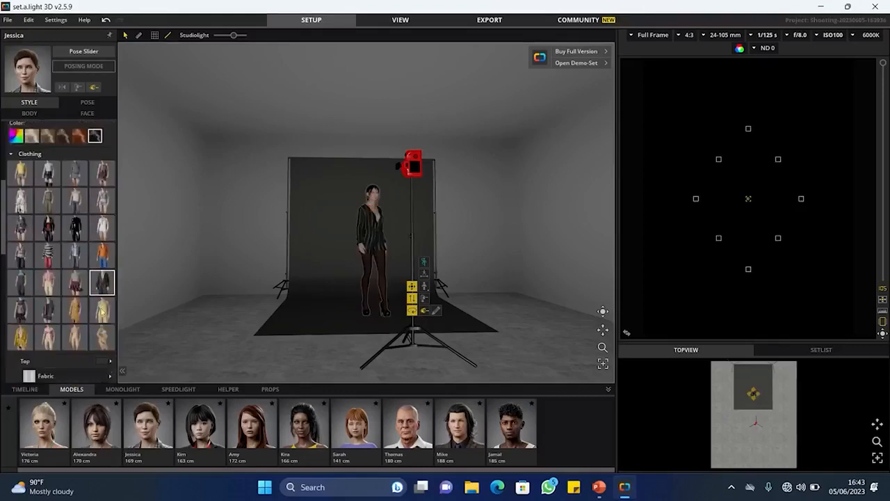
left_click(103, 256)
Step: Give the model the clear eyeglasses with the dark frame
scroll(38, 262, "down", 5)
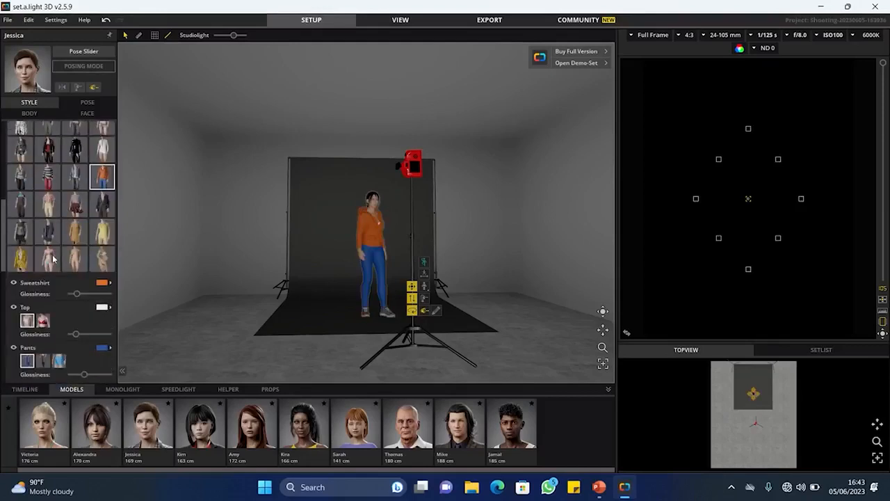
scroll(37, 261, "down", 7)
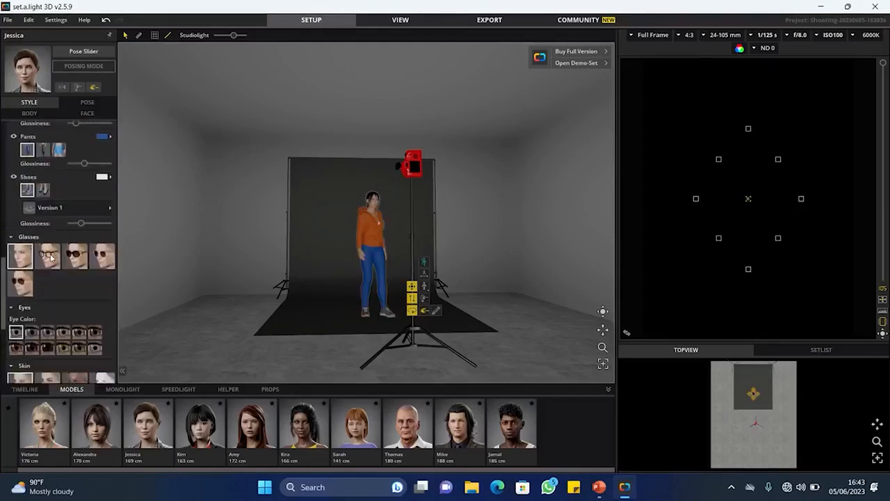
left_click(49, 256)
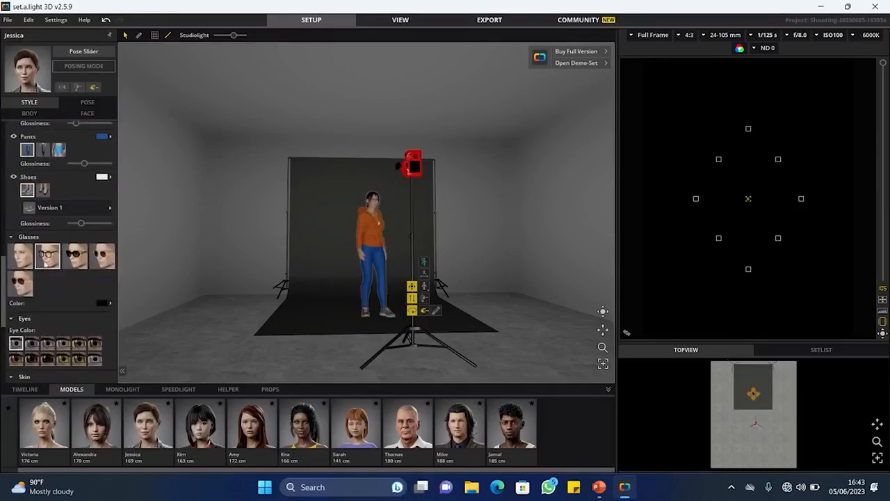
Step: Look over the model's eye, skin and makeup options, the body shape settings and the facial expression controls
scroll(47, 257, "down", 5)
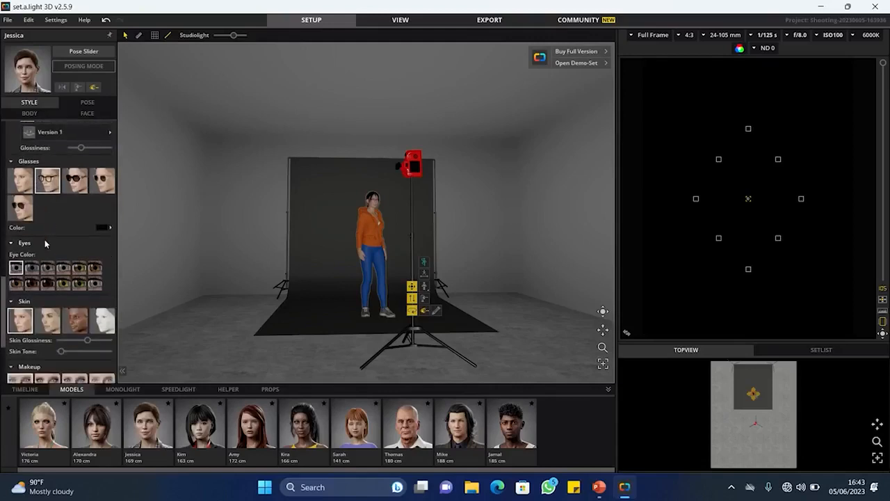
scroll(69, 247, "down", 2)
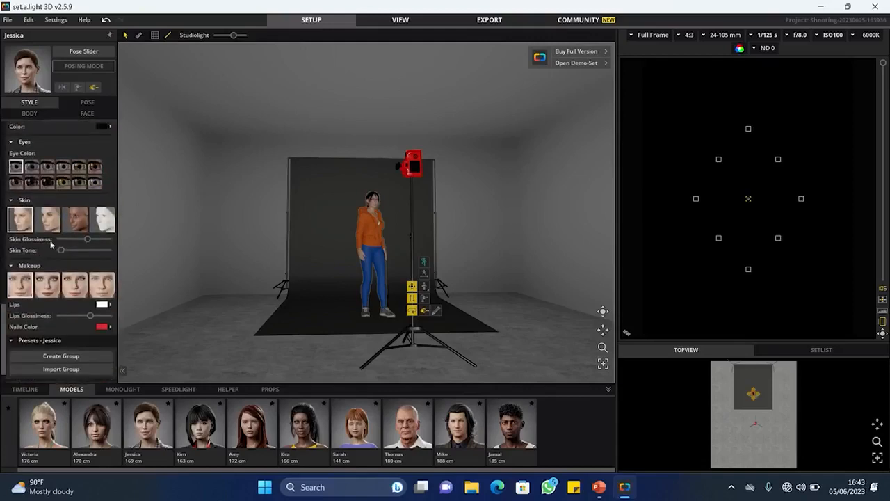
scroll(42, 243, "down", 1)
scroll(52, 283, "up", 8)
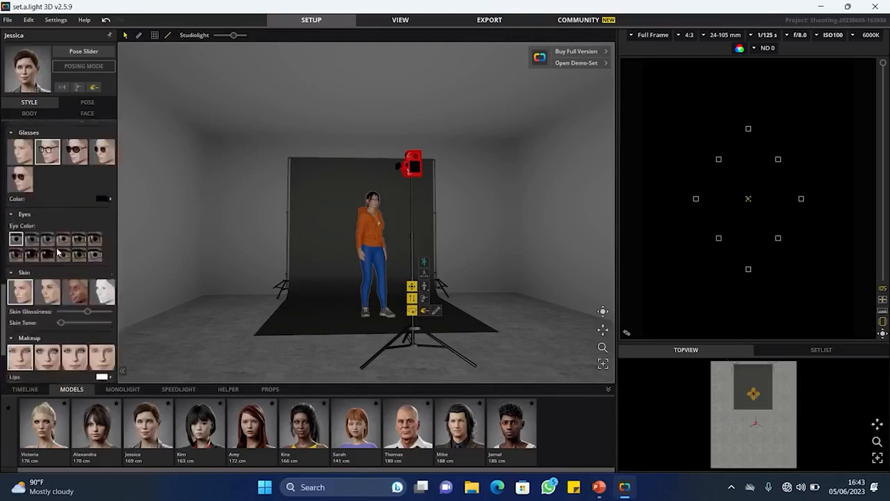
scroll(30, 164, "up", 2)
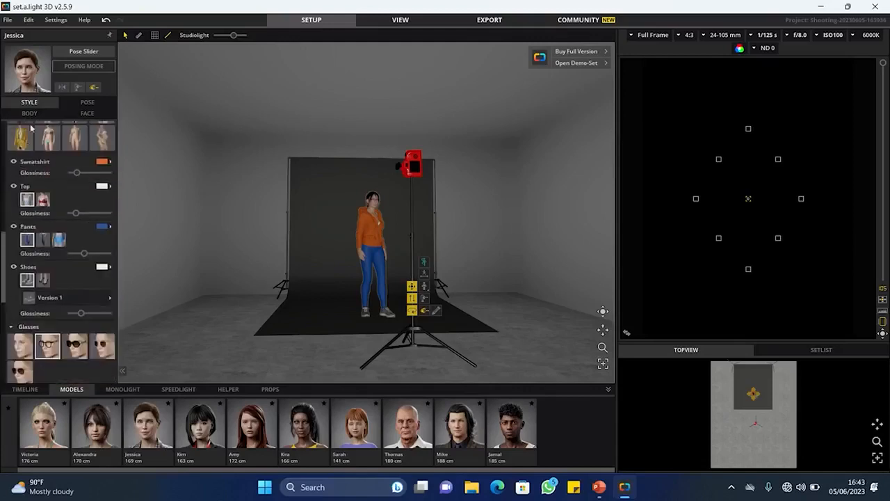
left_click(31, 114)
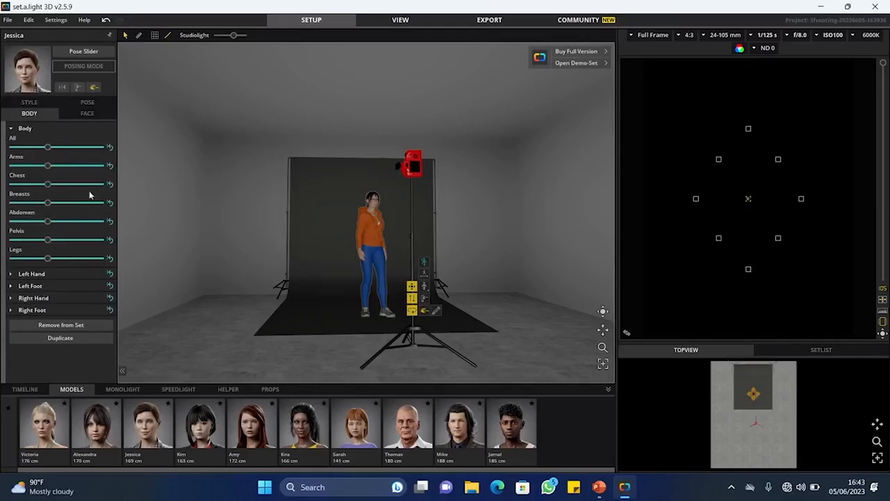
left_click(86, 114)
scroll(48, 281, "down", 3)
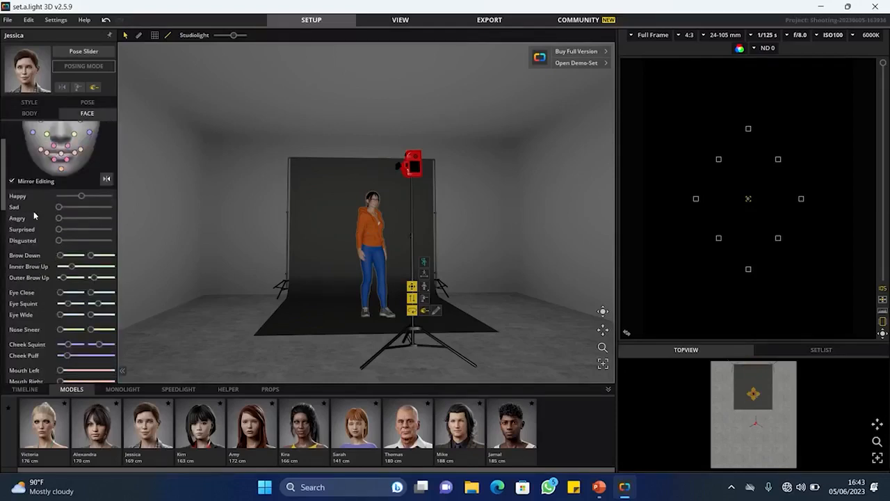
scroll(33, 211, "up", 2)
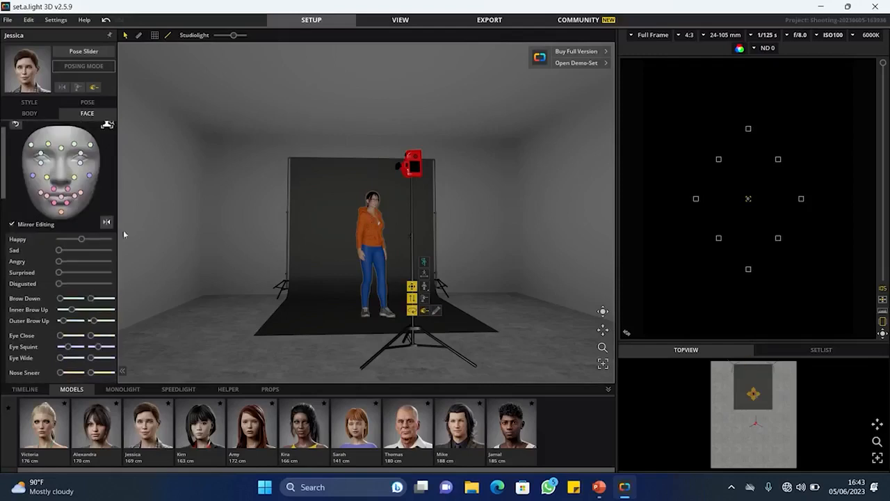
Step: Try two of the women's standing preset poses on the model
left_click(83, 104)
scroll(42, 243, "down", 3)
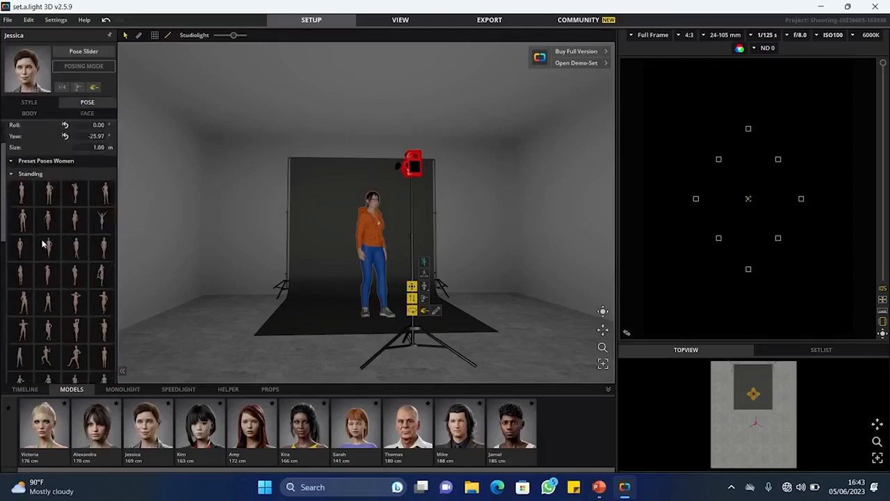
scroll(43, 243, "down", 1)
left_click(23, 171)
left_click(47, 171)
Step: Try the first three sitting preset poses on the model
scroll(36, 261, "down", 5)
scroll(44, 251, "down", 2)
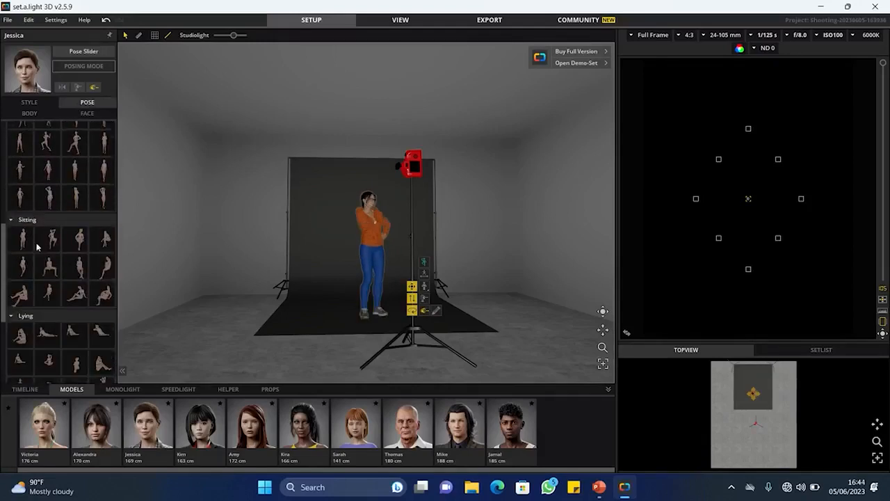
left_click(24, 240)
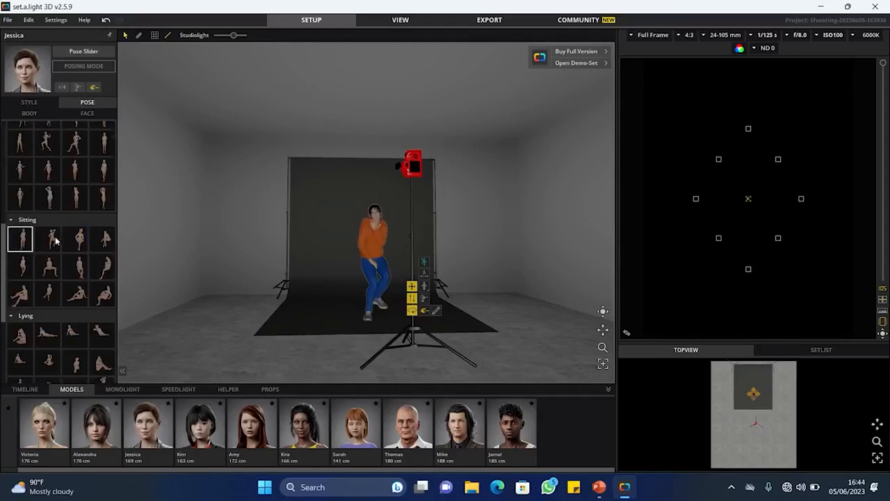
left_click(56, 240)
left_click(73, 240)
Step: Try several lying preset poses on the model, including the first, third, fourth and fifth ones
scroll(26, 234, "down", 4)
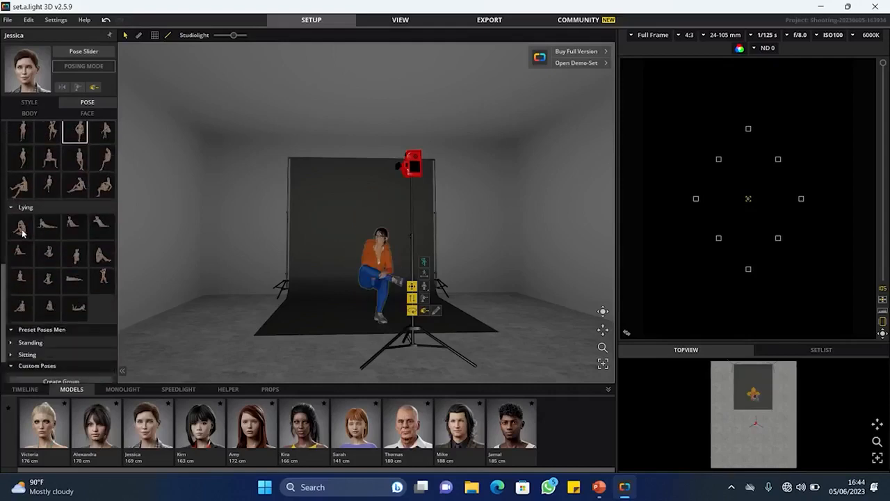
left_click(23, 233)
left_click(78, 234)
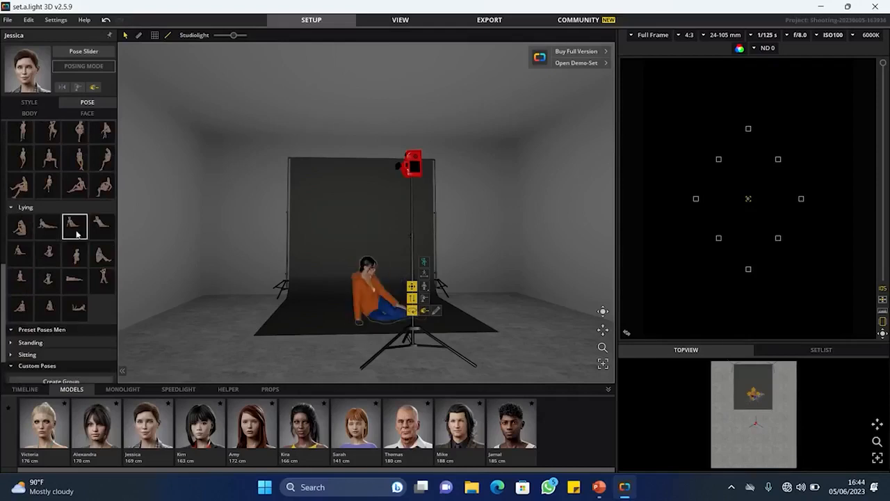
left_click(97, 228)
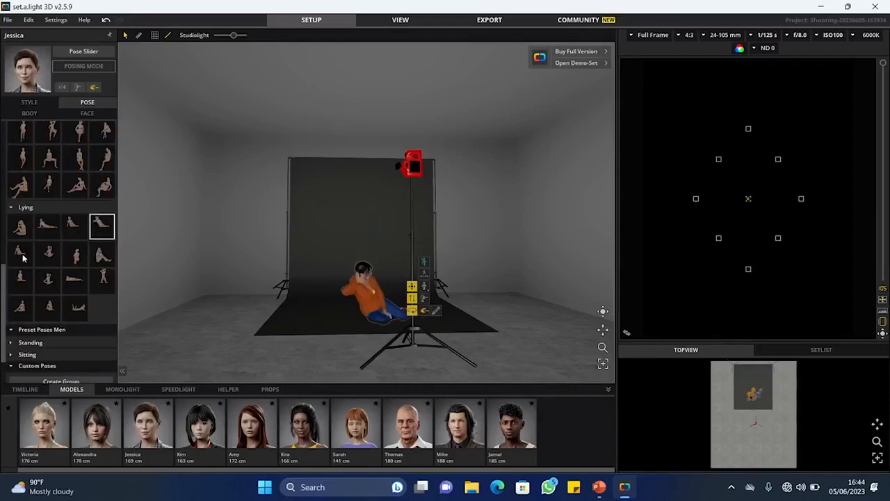
left_click(26, 261)
Step: Return the model to the second standing preset pose, with one hand at the chin and one on the hip
scroll(41, 237, "up", 10)
scroll(52, 223, "up", 3)
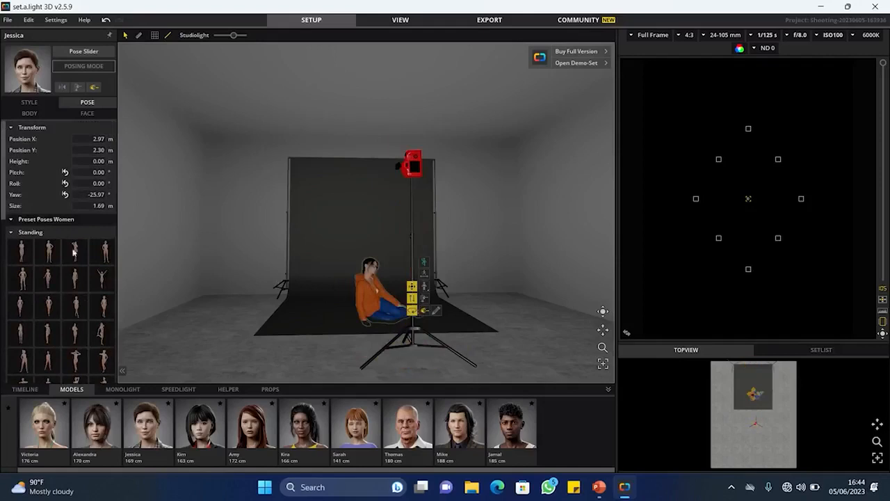
scroll(46, 276, "down", 3)
scroll(46, 276, "up", 3)
left_click(47, 254)
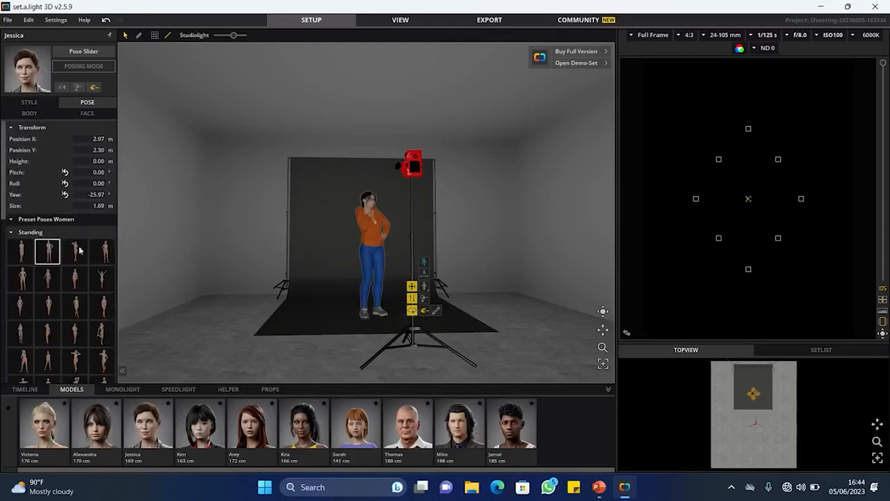
Step: Review the model's clothing and hairstyle options again
left_click(26, 102)
scroll(39, 185, "up", 4)
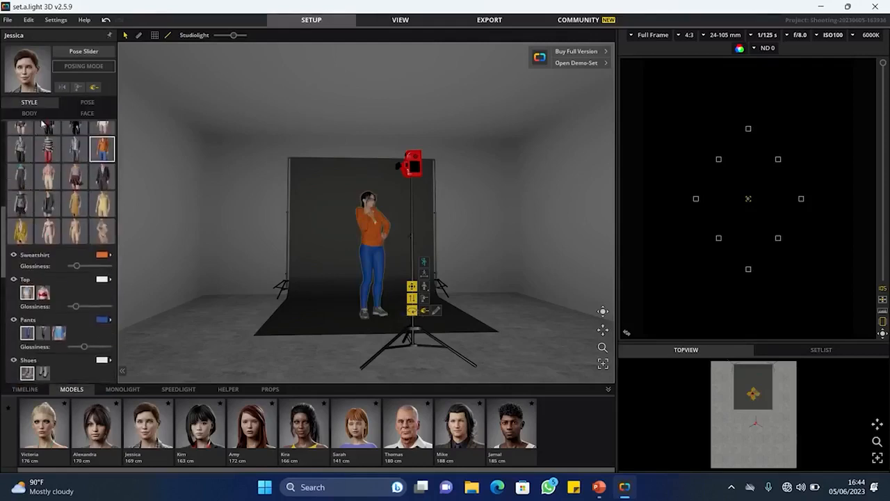
scroll(59, 226, "up", 9)
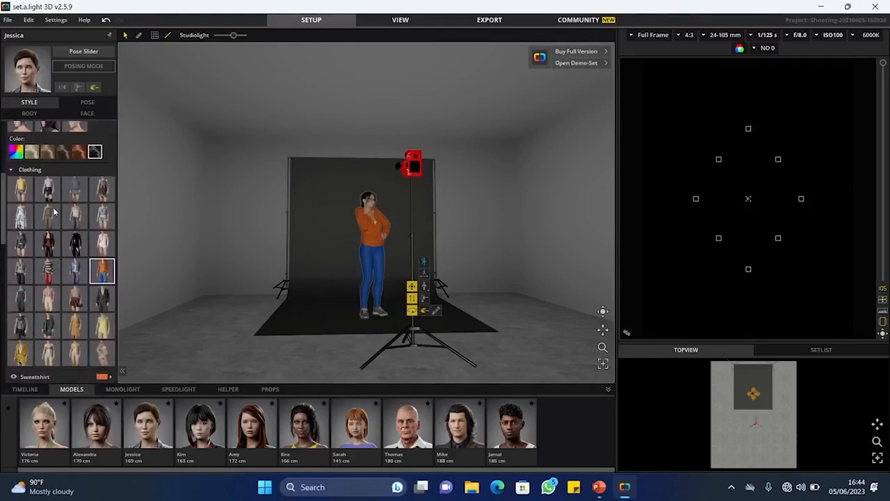
scroll(57, 206, "up", 4)
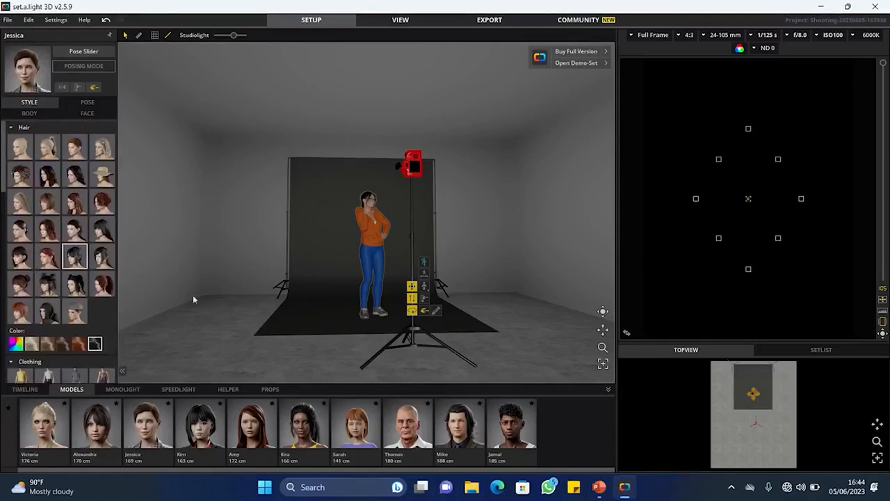
scroll(70, 238, "down", 2)
scroll(71, 239, "up", 2)
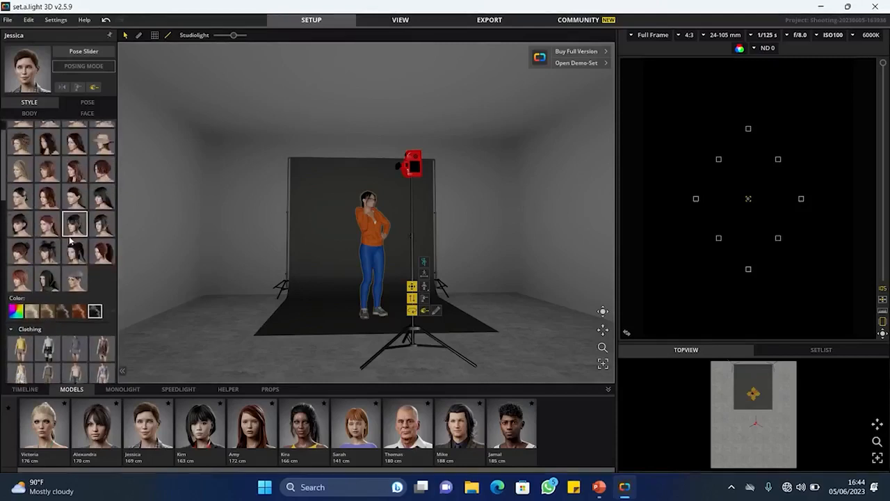
Step: Compare the second and third standing preset poses and apply the third one, with both hands raised to the head
left_click(88, 103)
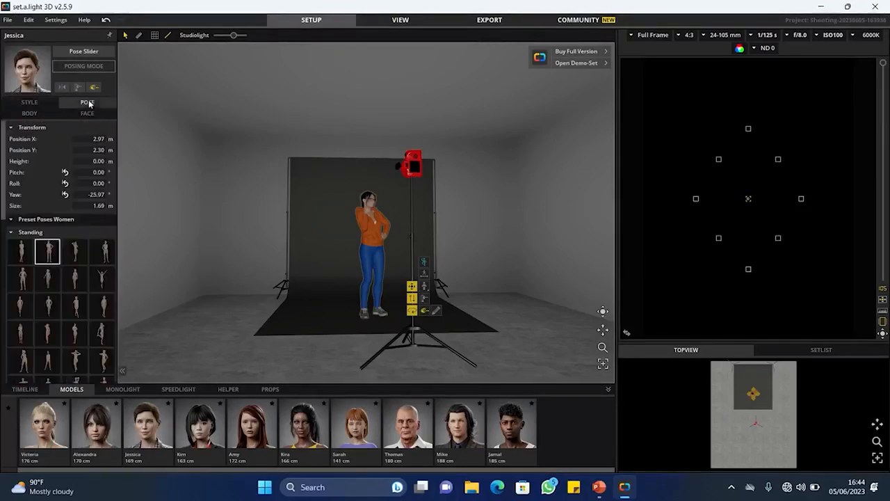
left_click(76, 252)
left_click(56, 254)
left_click_drag(602, 311, 569, 315)
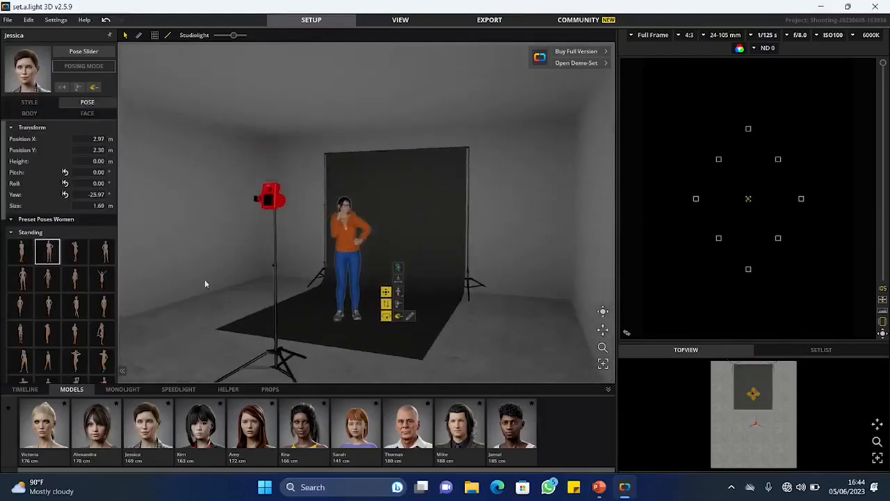
left_click(72, 250)
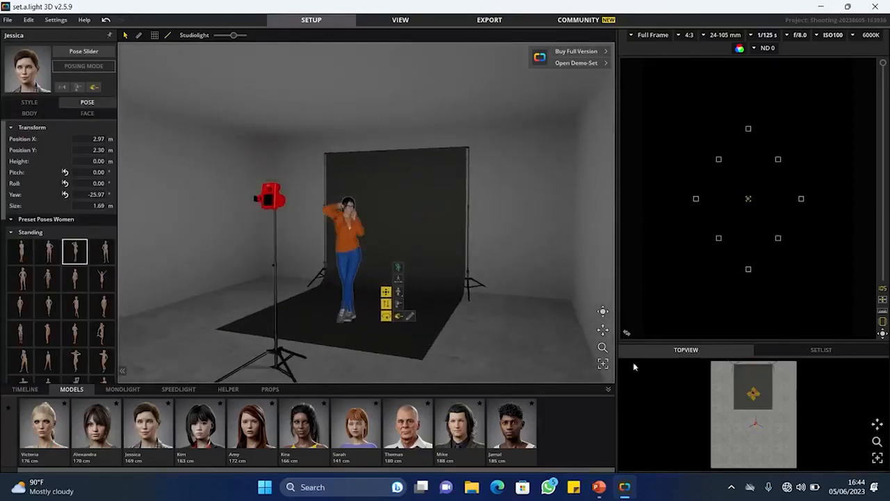
Step: Select the room and the model in turn to compare their settings, ending with the room selected
left_click_drag(602, 311, 608, 312)
left_click(517, 329)
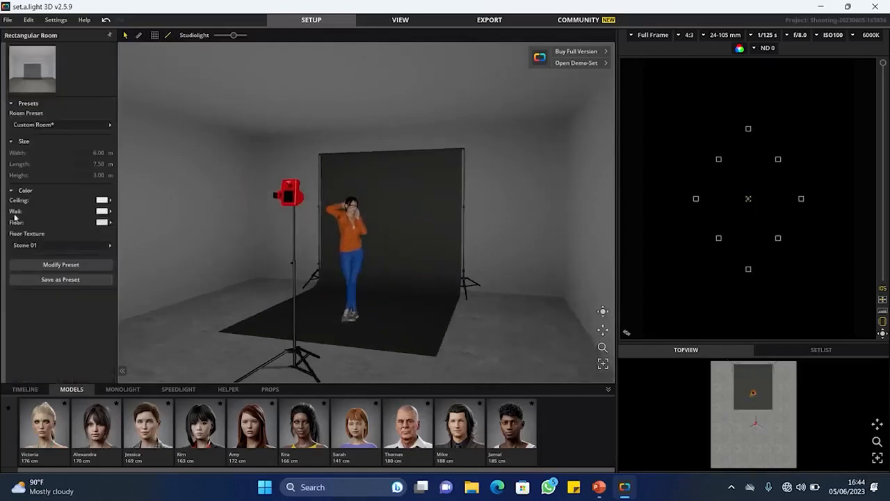
left_click(349, 247)
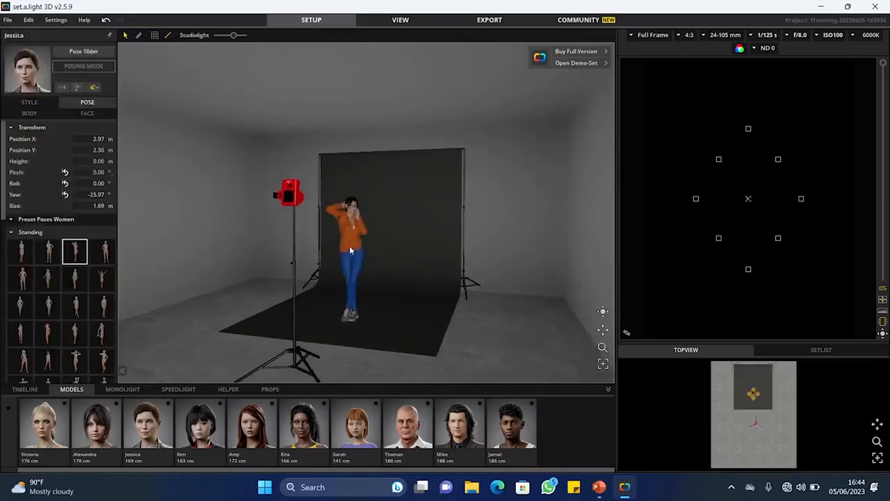
left_click(525, 259)
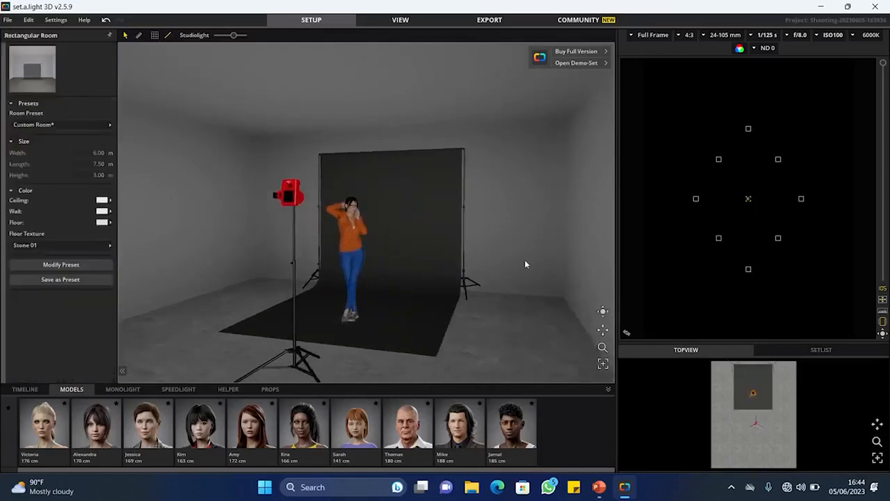
Step: Add a 60 x 80 cm softbox monolight in front of the backdrop at about X 4.56 m, Y 3.75 m, across from the camera stand
left_click(124, 389)
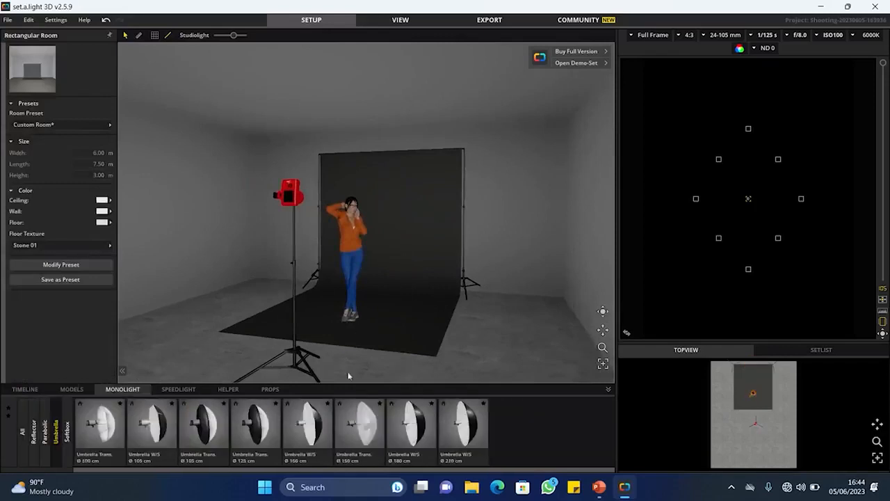
mouse_move(603, 311)
left_mouse_down()
mouse_move(614, 304)
mouse_move(605, 305)
left_mouse_up()
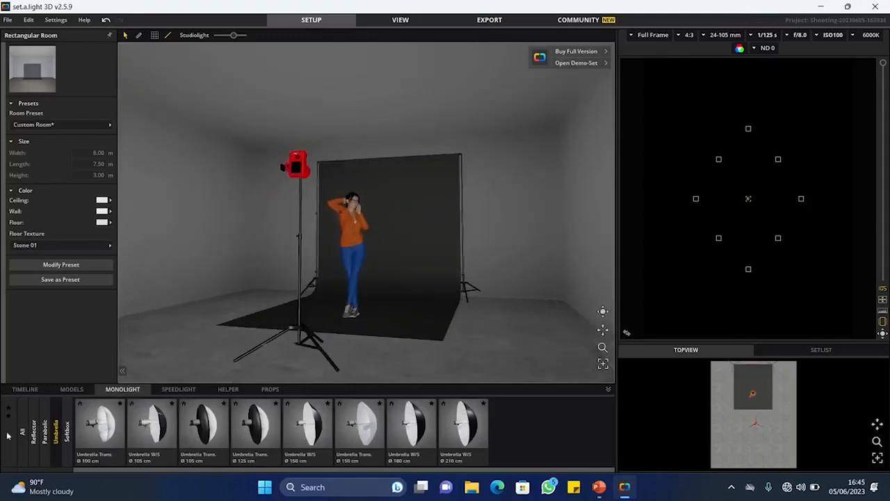
left_click(36, 431)
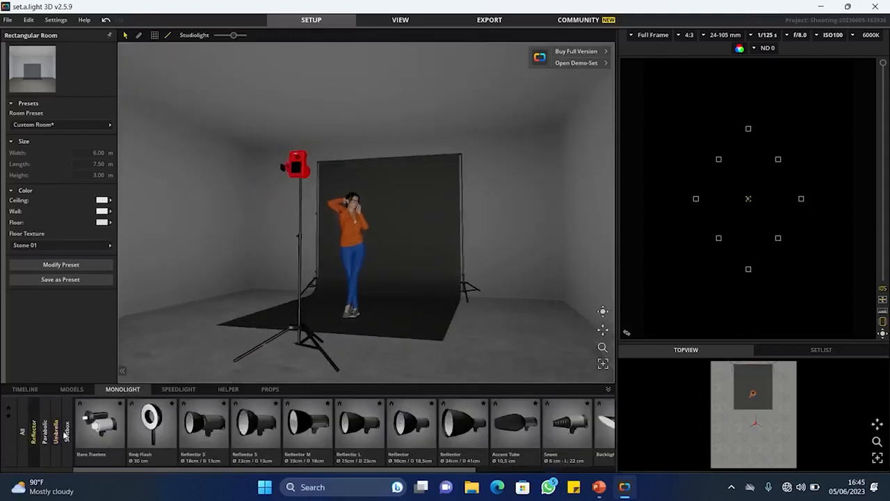
left_click(67, 432)
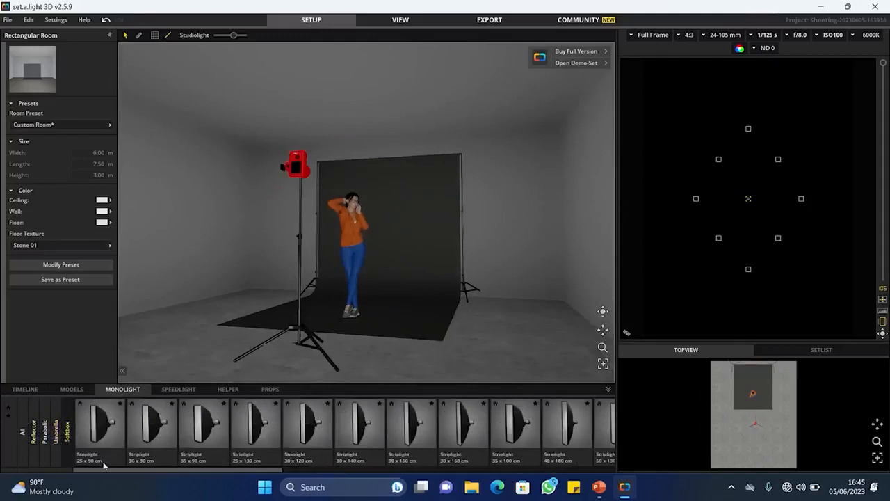
left_click_drag(120, 470, 322, 461)
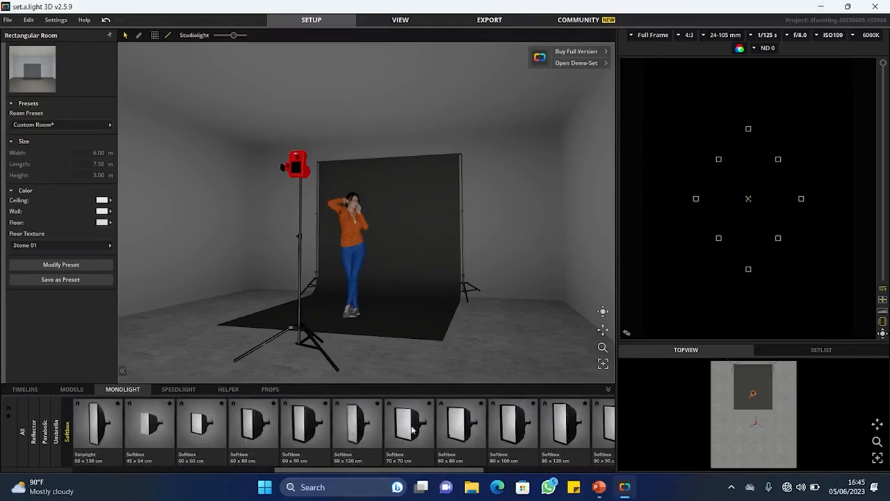
left_click(255, 439)
left_click_drag(255, 438, 456, 356)
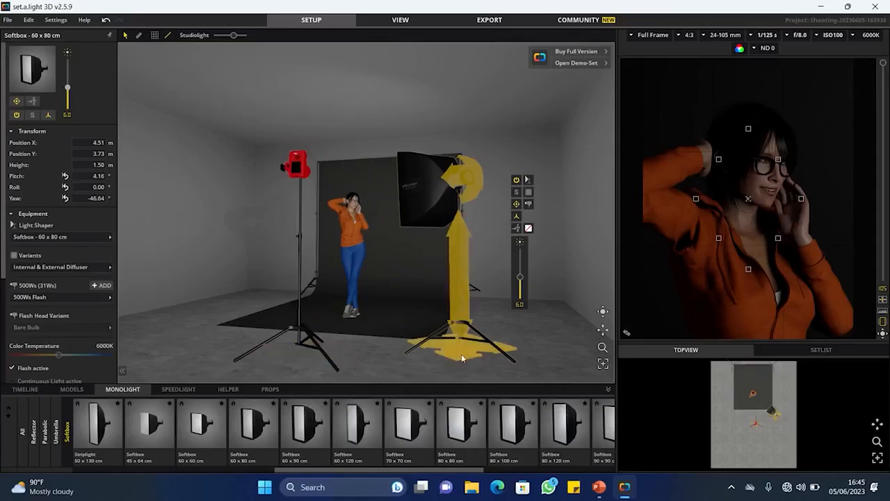
mouse_move(462, 353)
left_mouse_down()
mouse_move(473, 358)
mouse_move(465, 353)
left_mouse_up()
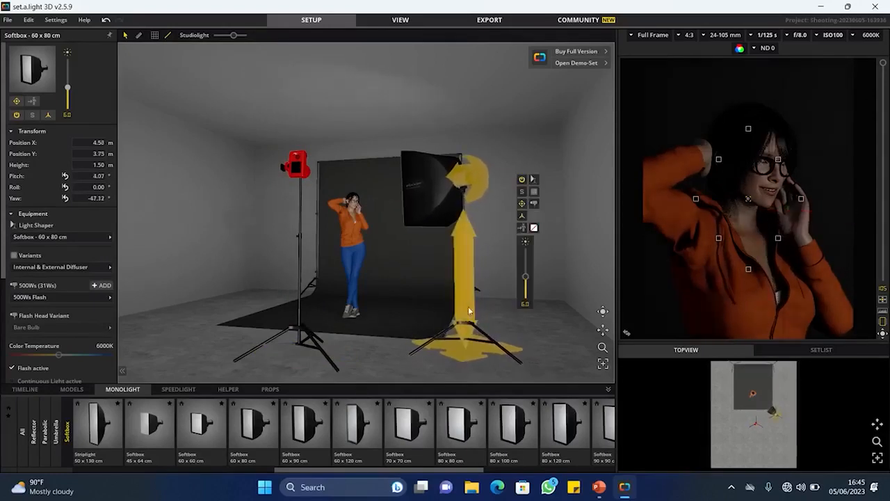
Step: Raise the softbox to a height of about 2.01 m and set its flash power to 7.9
left_click_drag(463, 295, 460, 231)
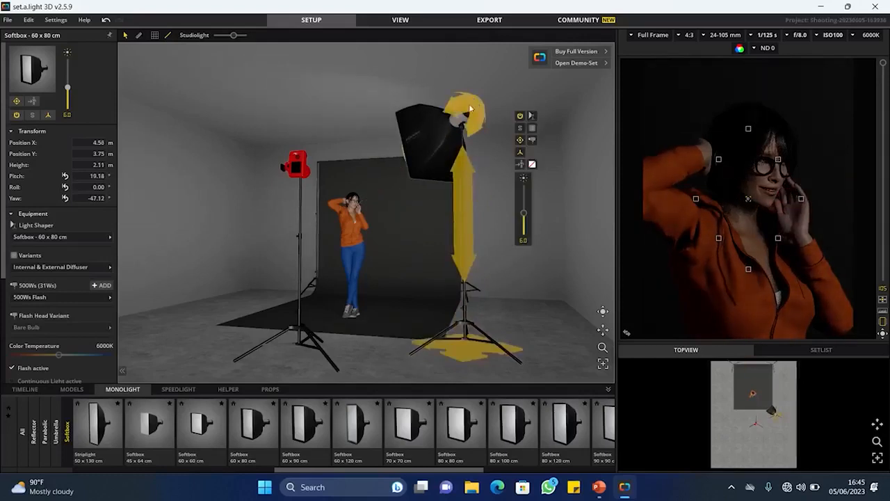
left_click_drag(469, 107, 470, 111)
left_click_drag(465, 213, 465, 225)
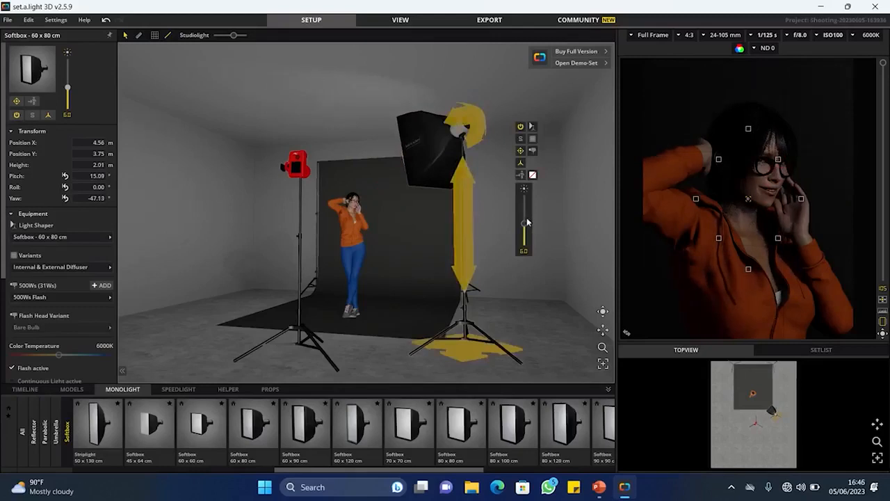
left_click_drag(523, 224, 524, 215)
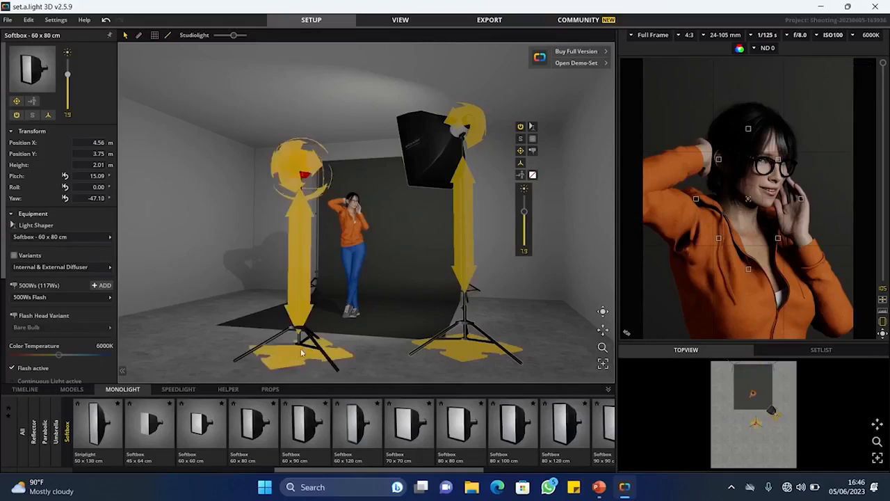
Step: Move the camera back to about X 3.25 m, Y 4.83 m and set its focal length to 83 mm
left_click_drag(302, 353, 286, 368)
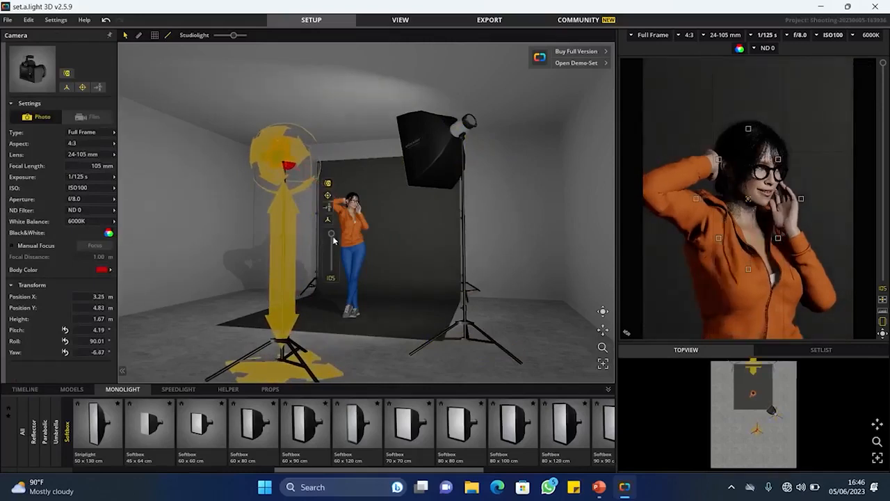
left_click_drag(331, 236, 332, 245)
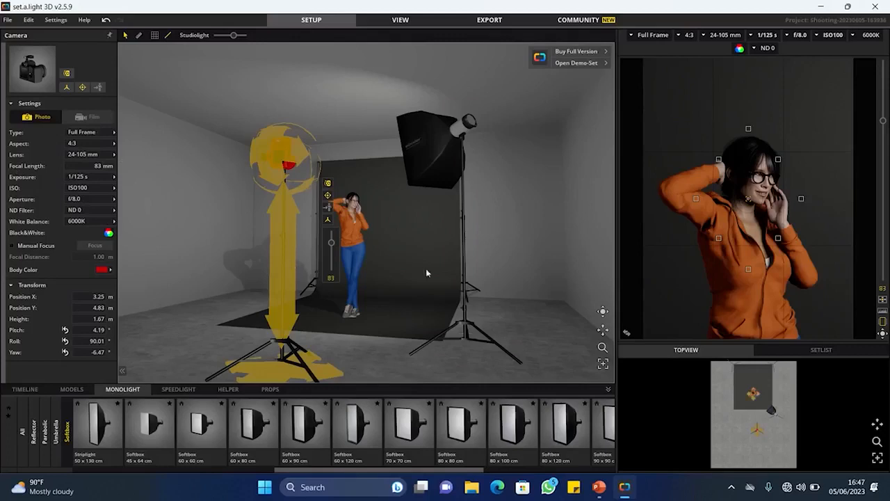
Step: Look through the existing softbox's equipment and color settings and set its flash power to 8.5
left_click(463, 273)
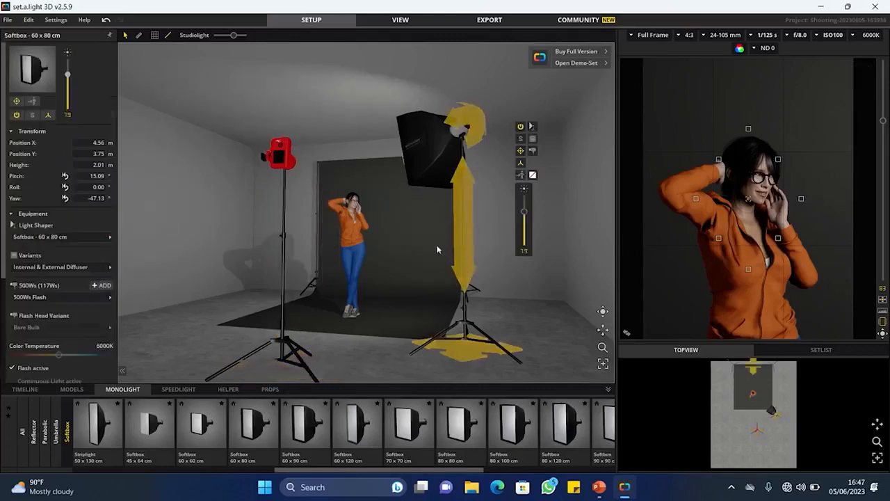
scroll(45, 222, "down", 2)
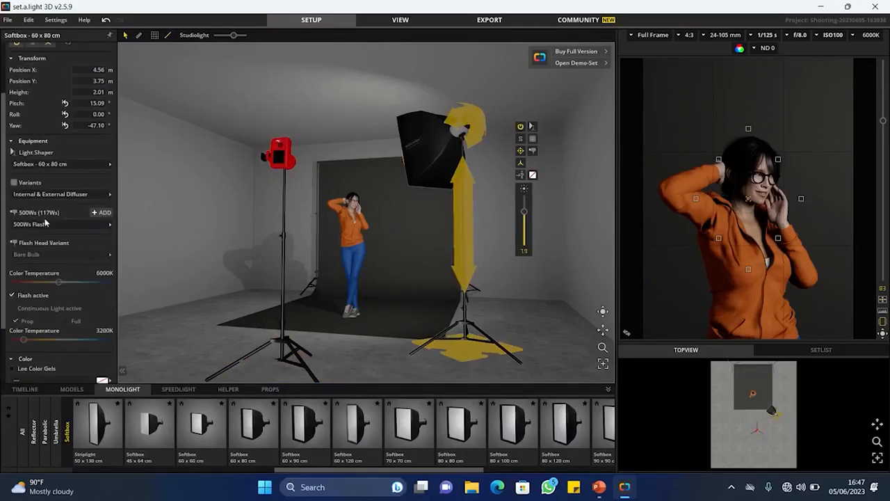
scroll(49, 224, "down", 1)
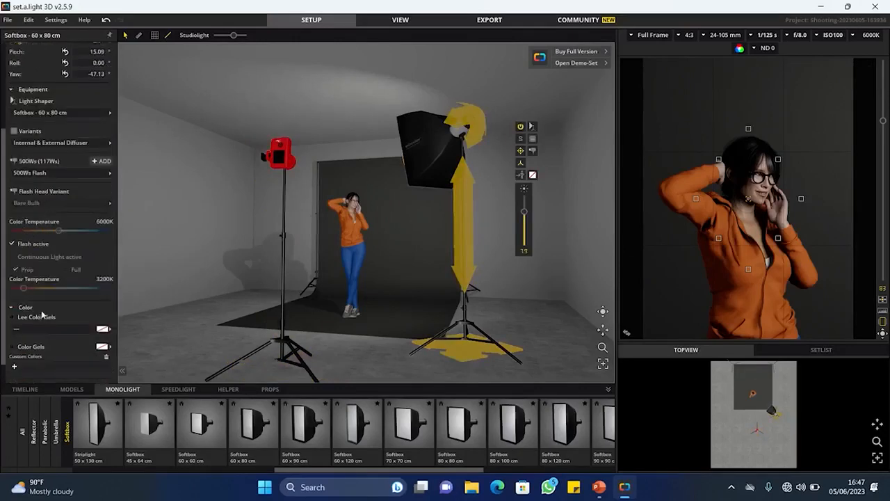
scroll(41, 315, "down", 1)
scroll(42, 299, "up", 4)
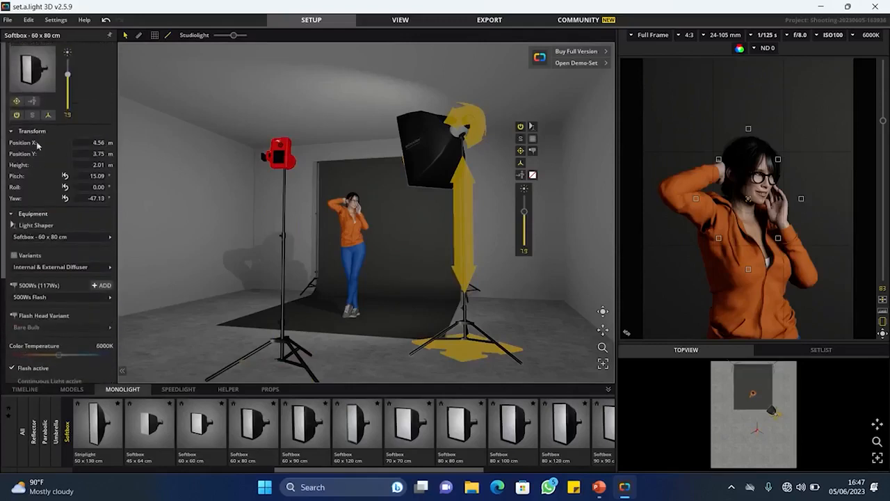
left_click(392, 363)
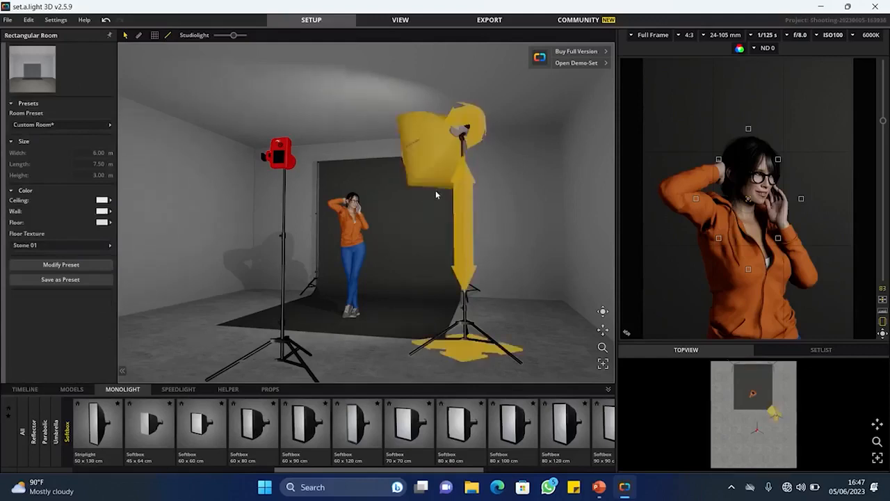
left_click(459, 206)
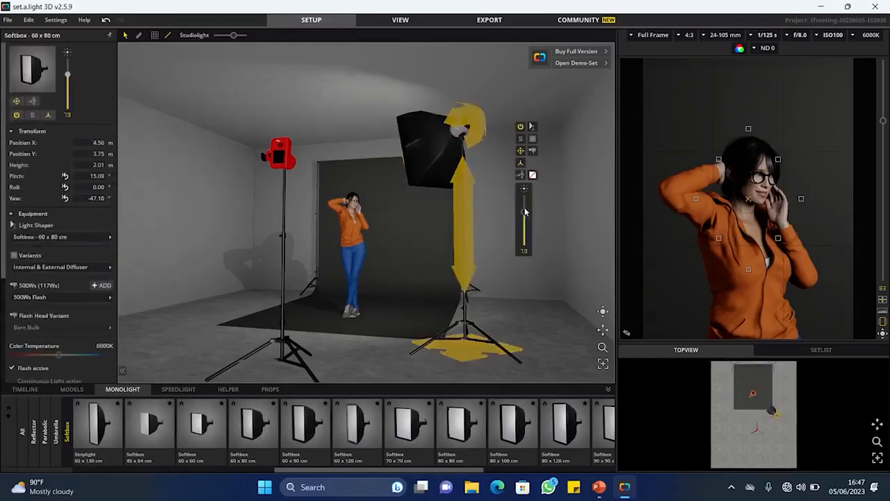
left_click_drag(524, 212, 524, 207)
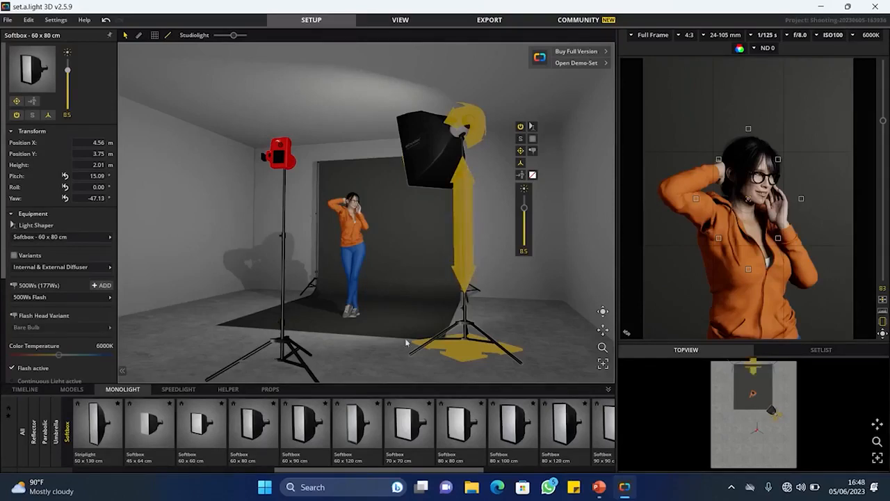
left_click(354, 363)
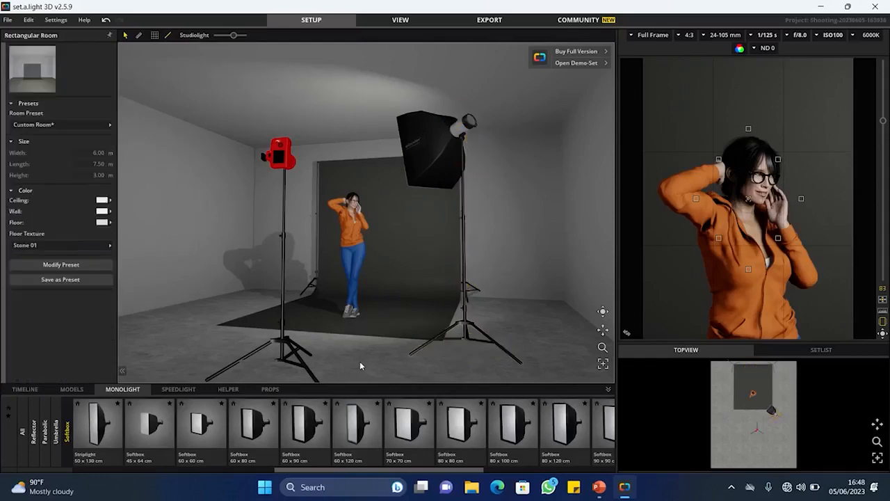
Step: Add a second 60 x 80 cm softbox opposite the first one, at about X 1.66 m, Y 3.78 m
left_click_drag(605, 316, 580, 289)
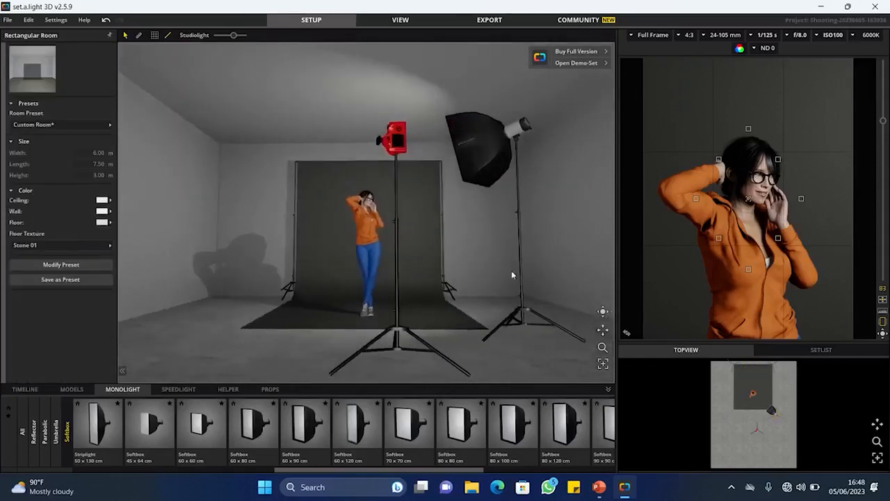
mouse_move(519, 272)
left_click_drag(327, 472, 107, 441)
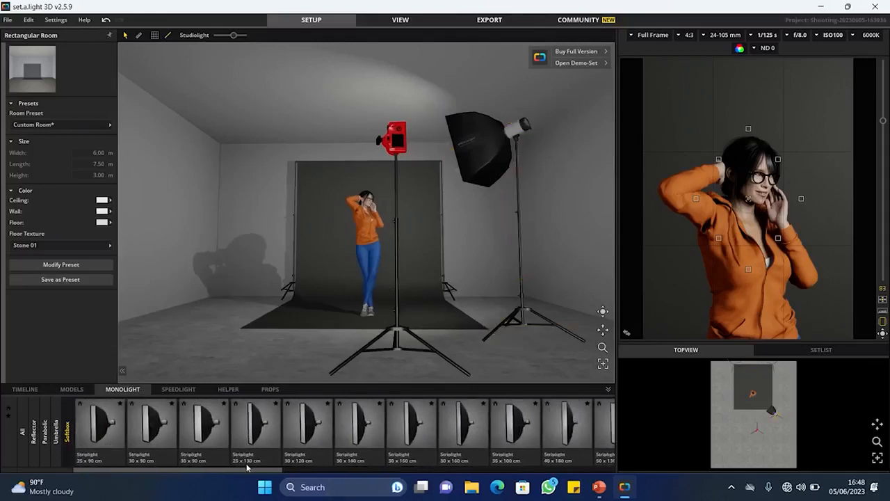
left_click_drag(240, 468, 432, 455)
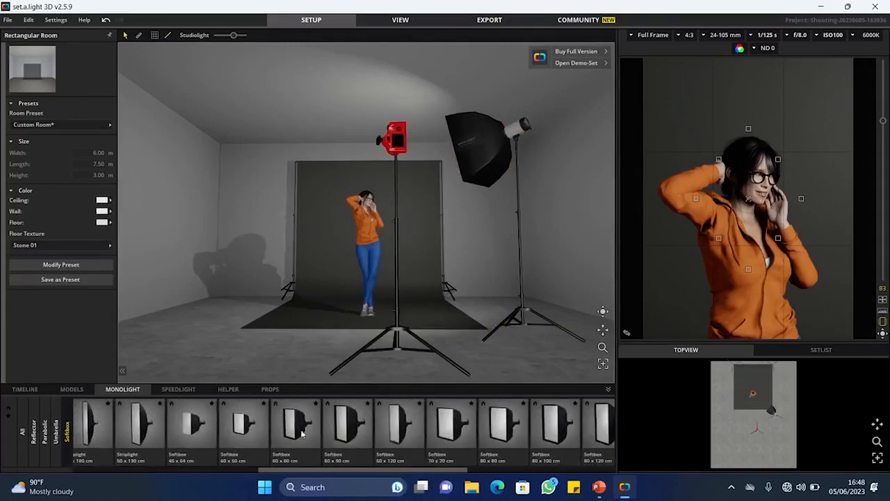
left_click_drag(302, 433, 237, 334)
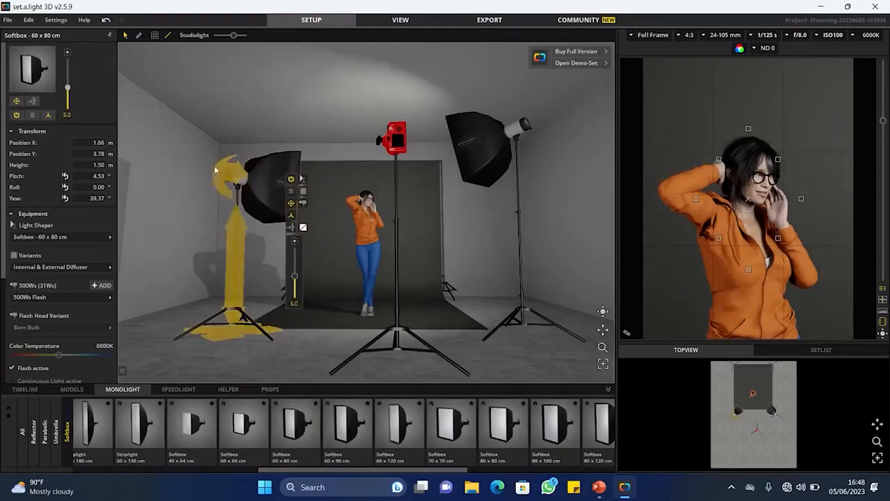
Step: Raise the second softbox to about 2.17 m and aim it down at the model, with pitch about 20.8° and yaw about 37.9°
left_click_drag(215, 169, 209, 167)
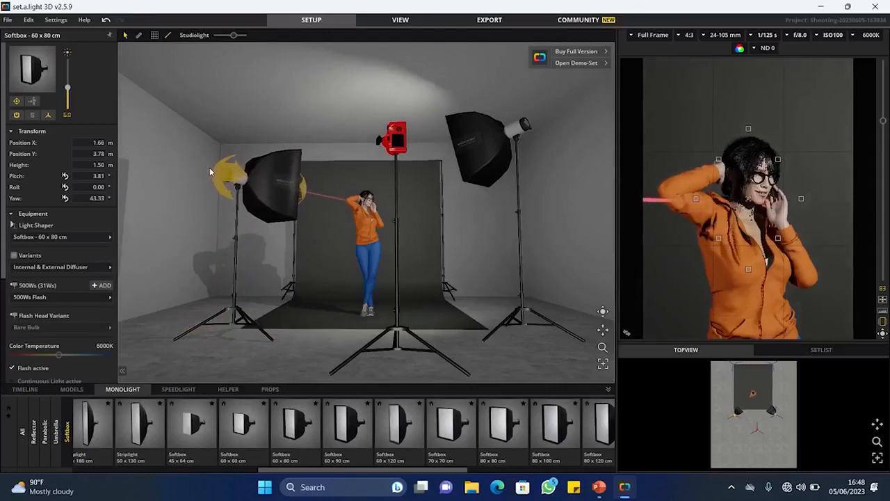
left_click_drag(232, 263, 242, 198)
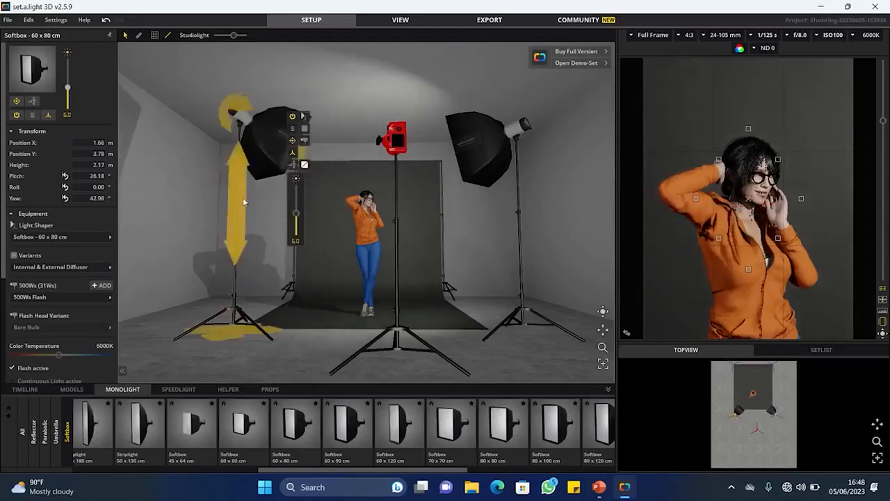
left_click_drag(241, 110, 257, 121)
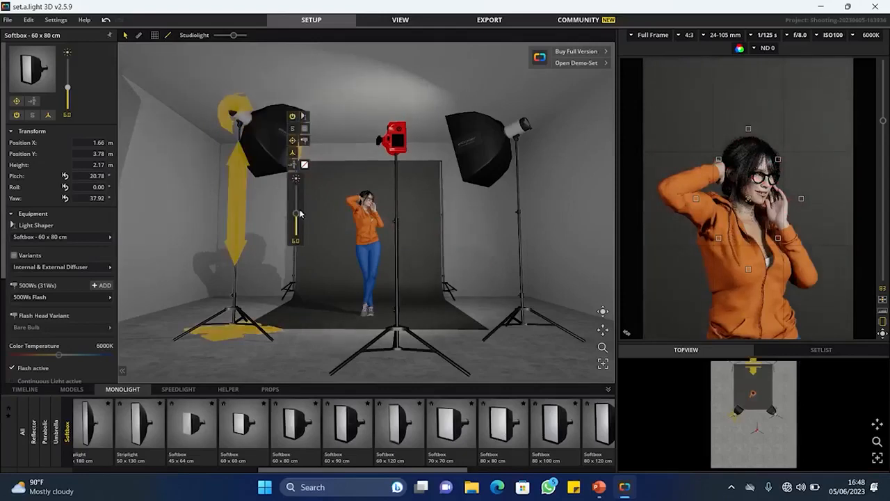
Step: Set the second softbox's flash power to 4.5 and move its stand to about X 1.61 m, Y 3.62 m
left_click_drag(297, 215, 298, 220)
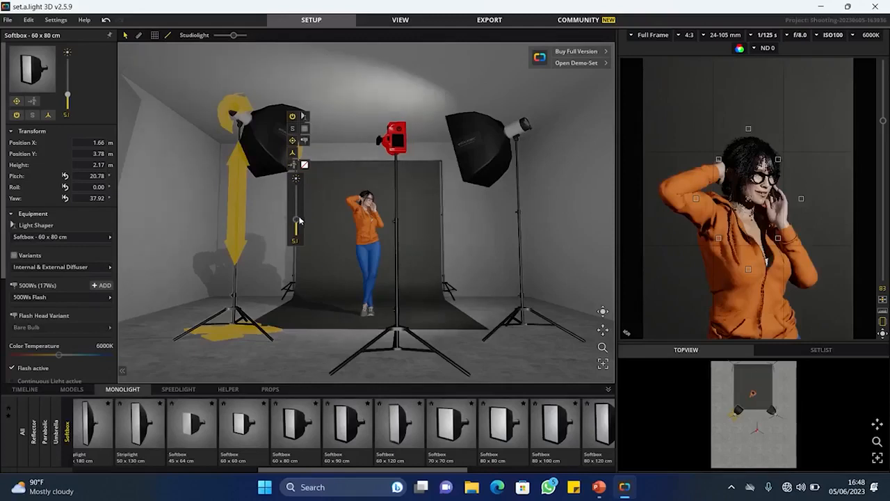
left_click_drag(298, 216, 304, 223)
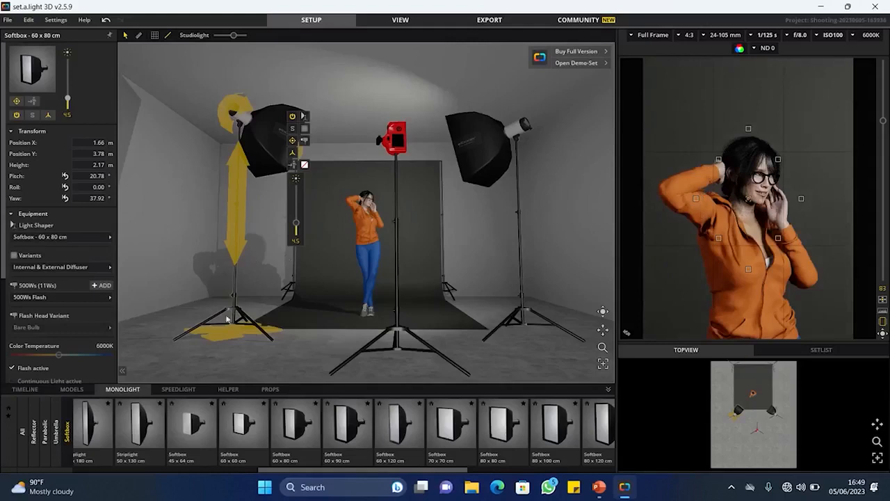
left_click_drag(225, 334, 231, 329)
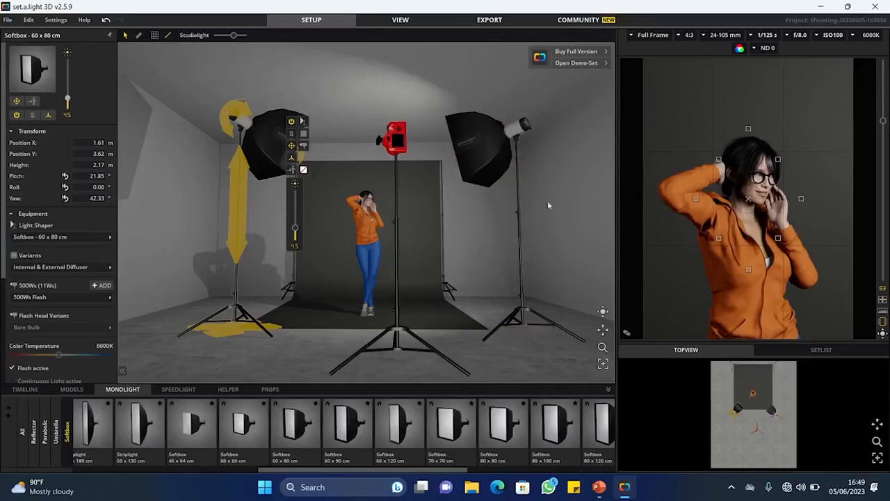
Step: Save the light setup as a new snap for viewing and render the shot
left_click(406, 20)
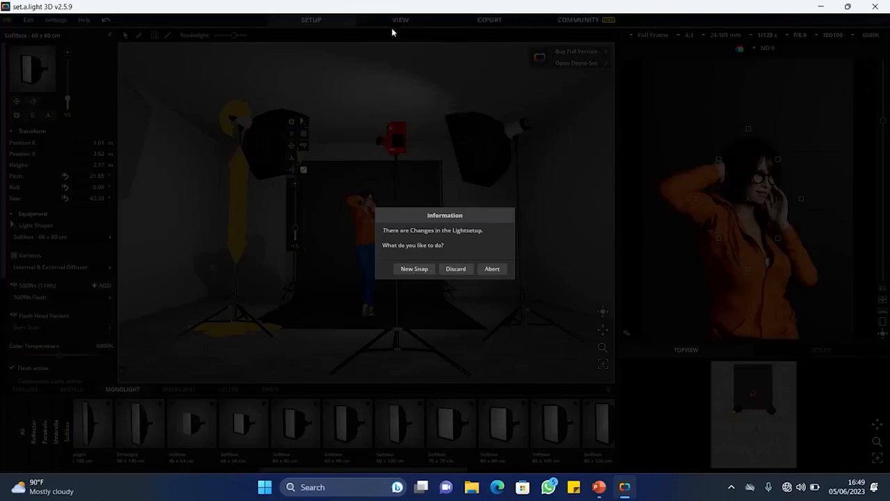
left_click(412, 269)
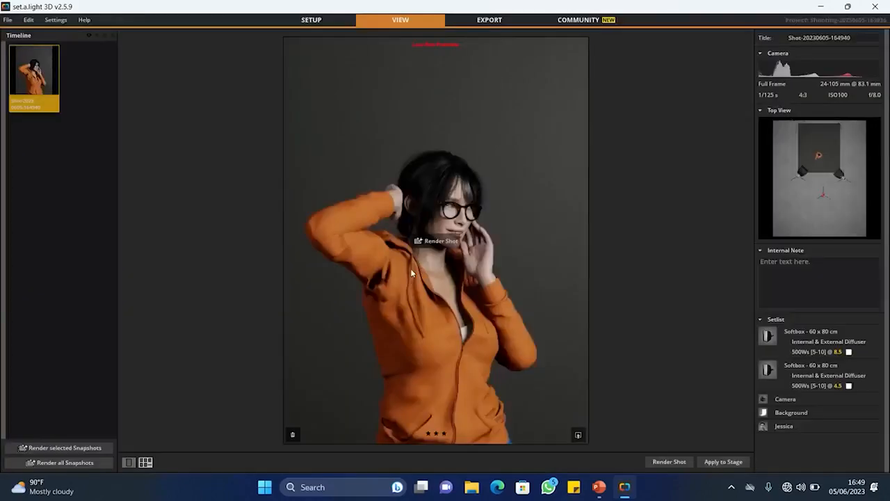
left_click(438, 243)
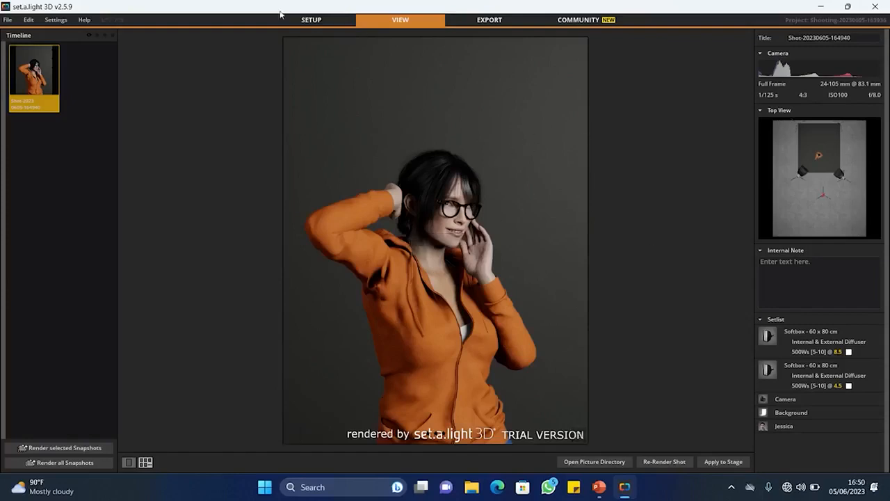
Step: Open the export layout and move the softbox and camera information fields away from their stands in the top view
left_click(490, 22)
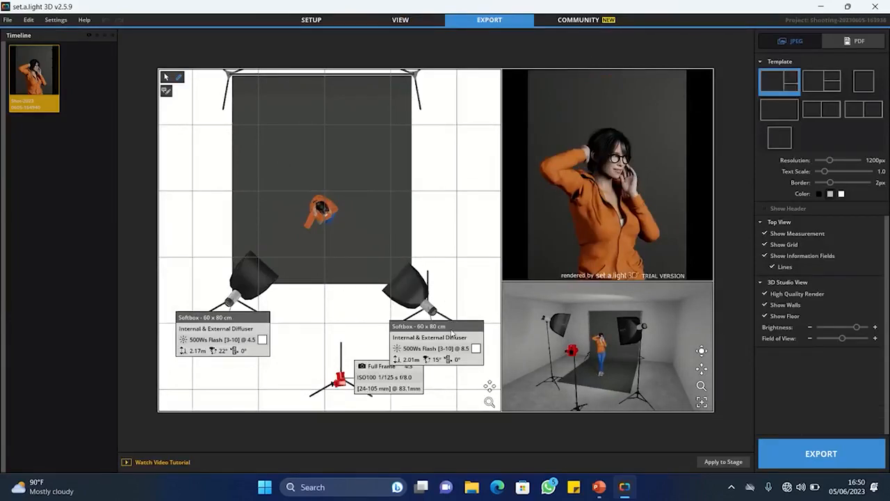
left_click_drag(452, 332, 463, 183)
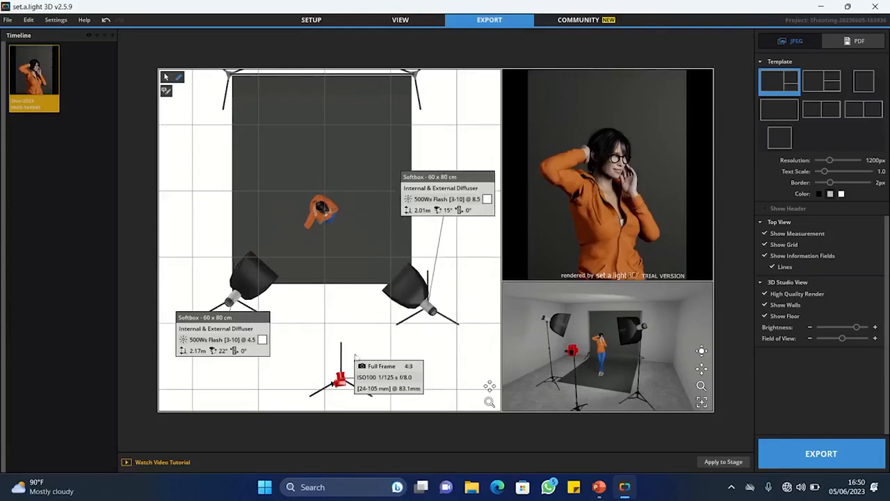
left_click_drag(375, 370, 415, 356)
left_click_drag(223, 317, 224, 348)
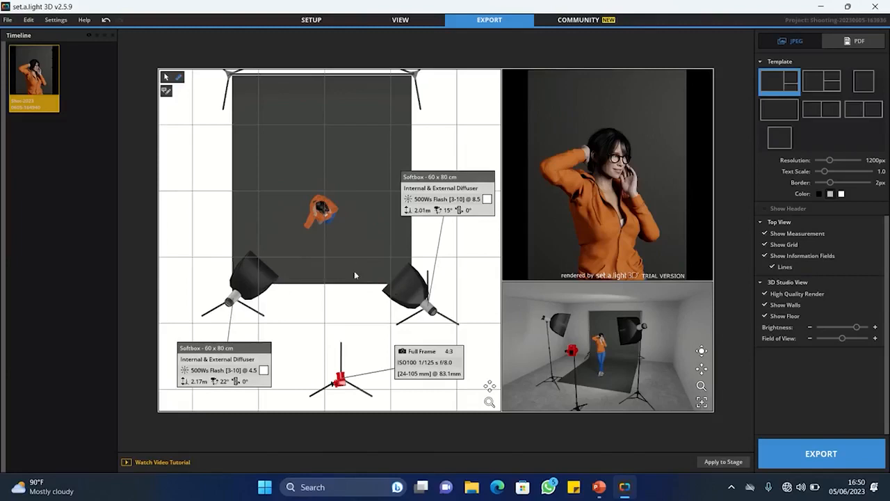
Step: Zoom in on the export sheet's 3D studio view, preview the PDF layout and return to the JPEG format
mouse_move(659, 161)
scroll(604, 363, "up", 3)
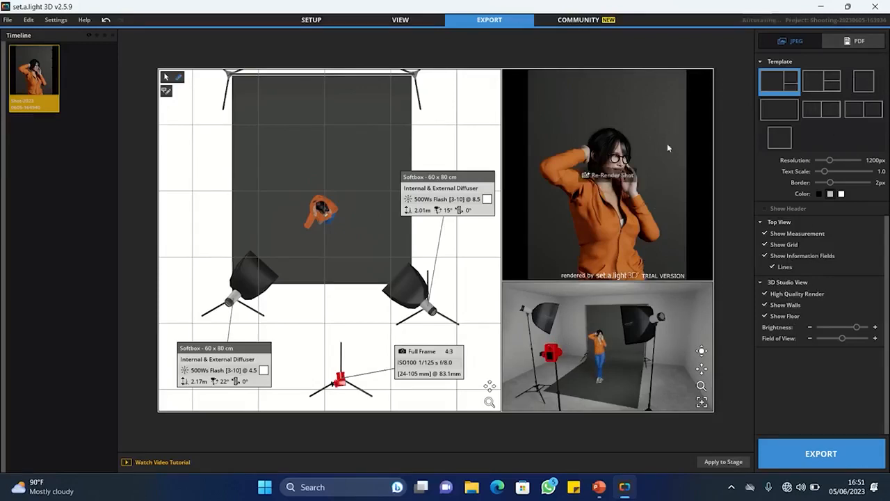
mouse_move(518, 185)
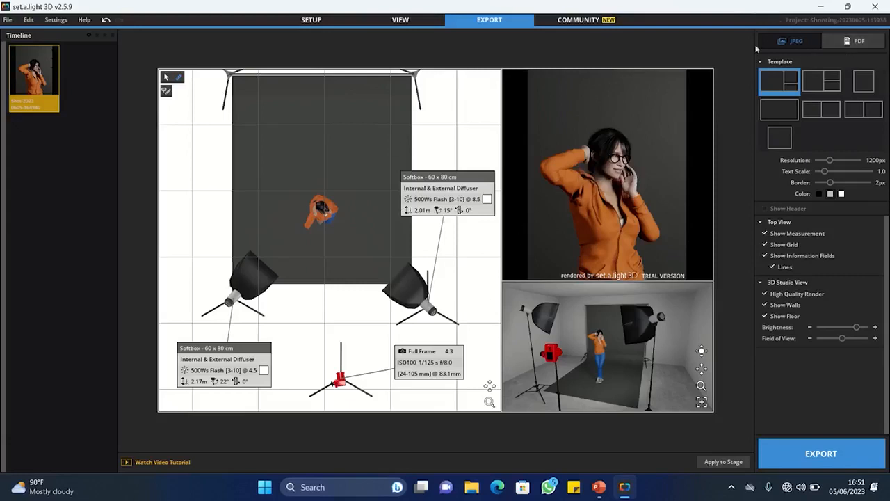
left_click(869, 45)
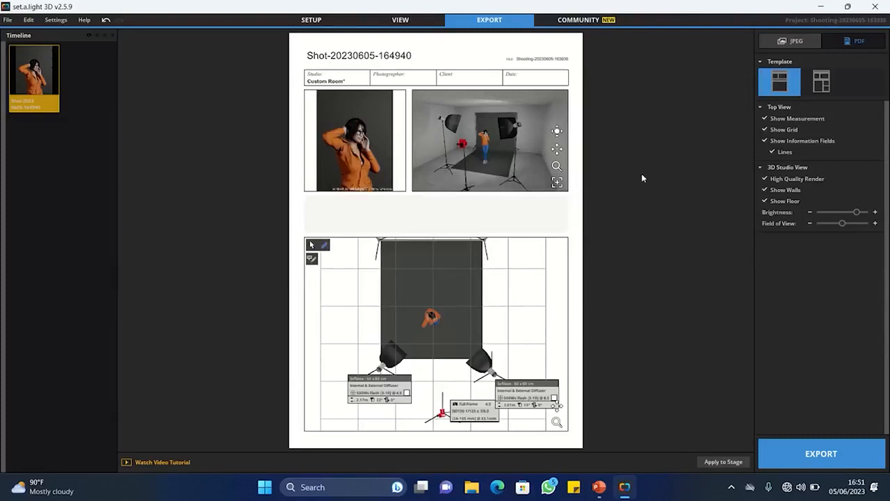
left_click(813, 46)
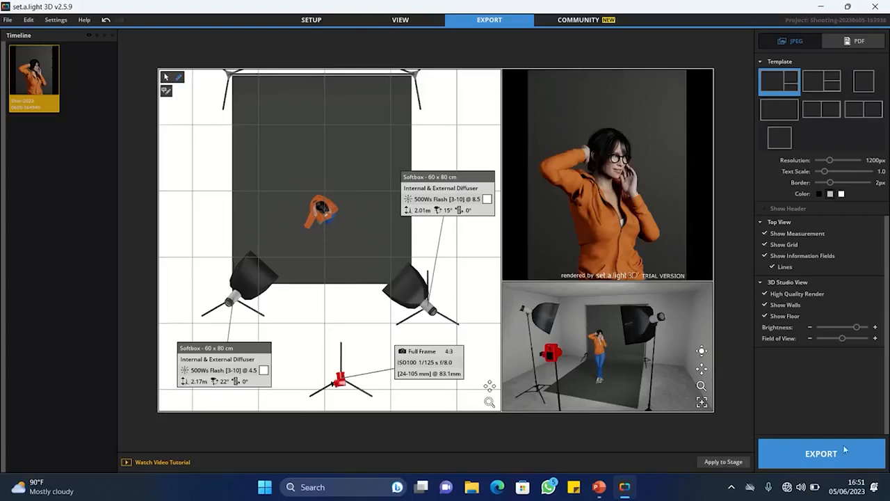
Step: Export the lighting plan as a JPEG named "uji coba 1" in the set.a.light 3d folder
left_click(821, 454)
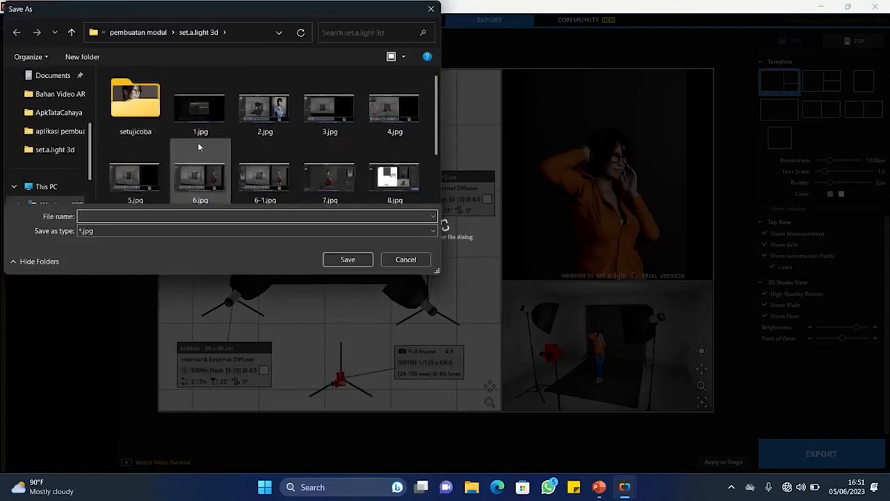
scroll(310, 125, "down", 2)
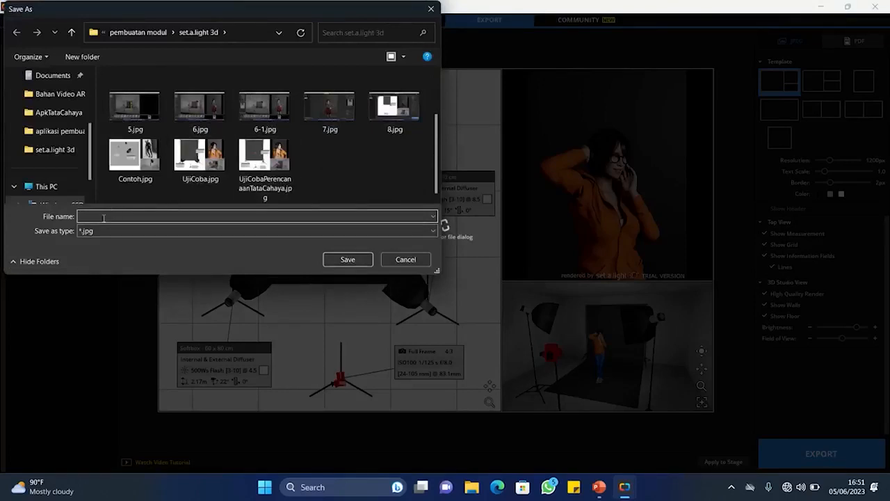
type("uji coba 1")
key("Return")
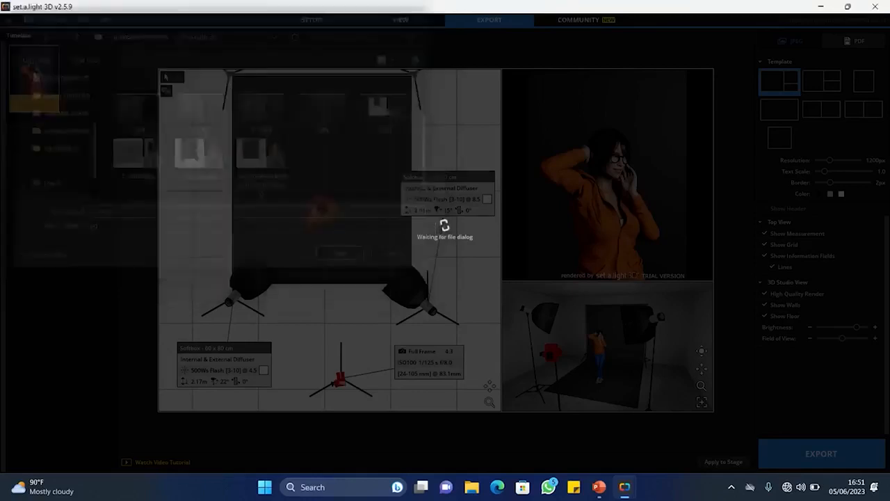